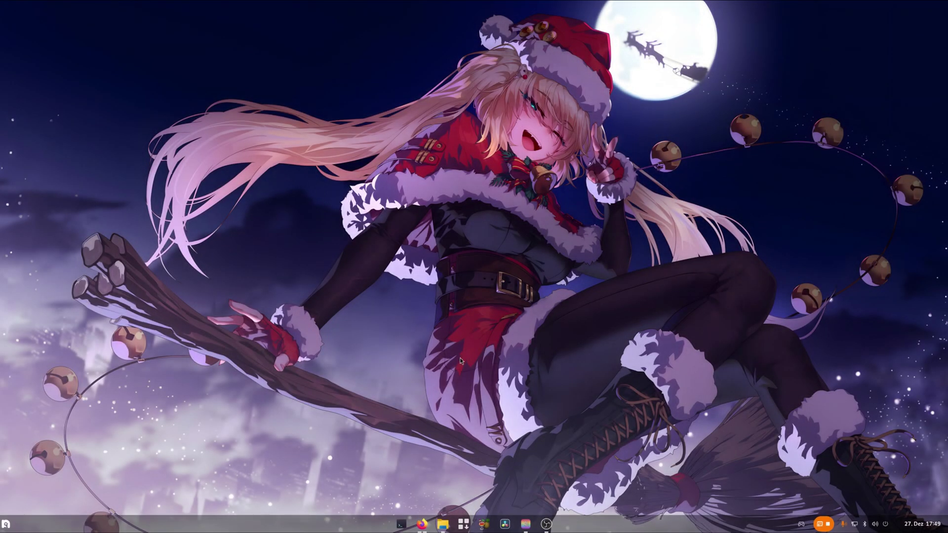
Run 'sudo dnf install bottles' in the terminal and confirm installing the 39 packages
left_click_drag(341, 259, 405, 318)
left_click(394, 527)
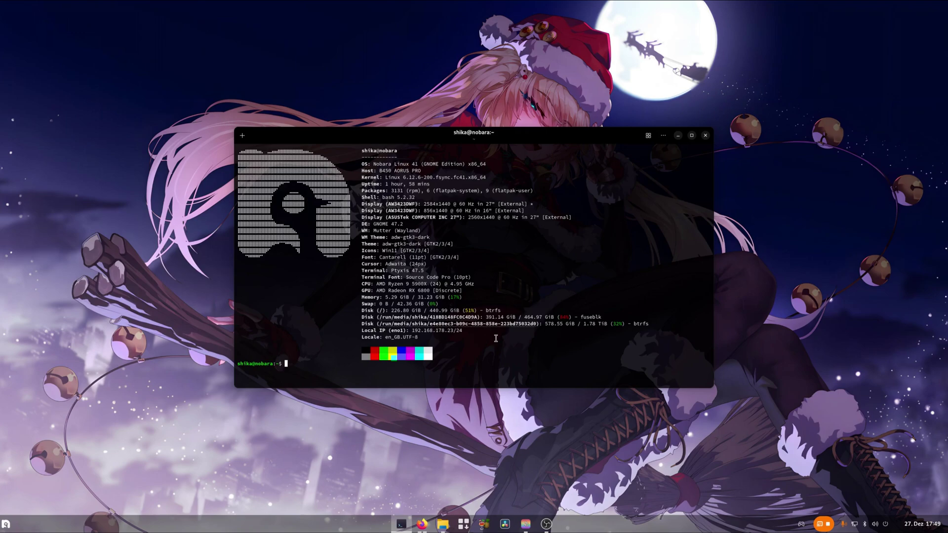
type("sudo dnf io")
key("BackSpace")
type("nstall bottles")
key("Return")
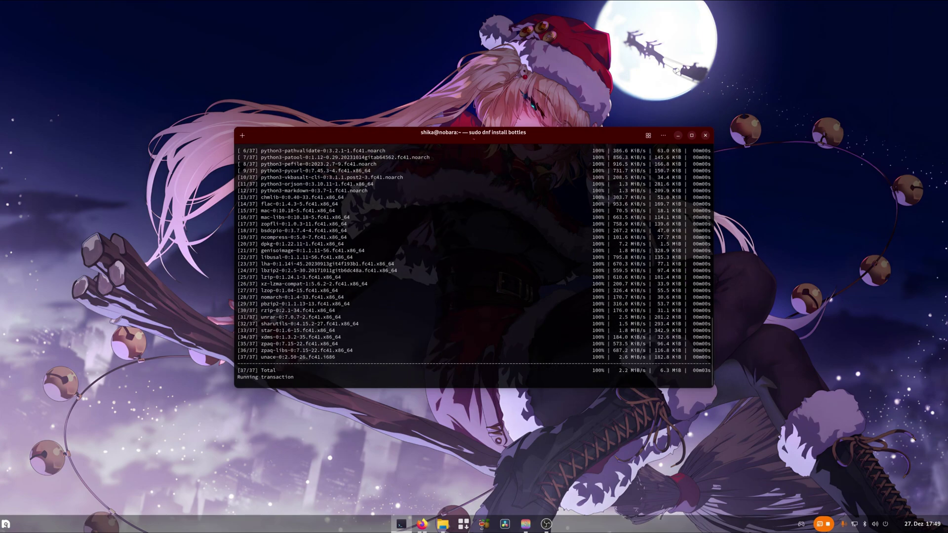
key("Return")
key("Return")
key("Return")
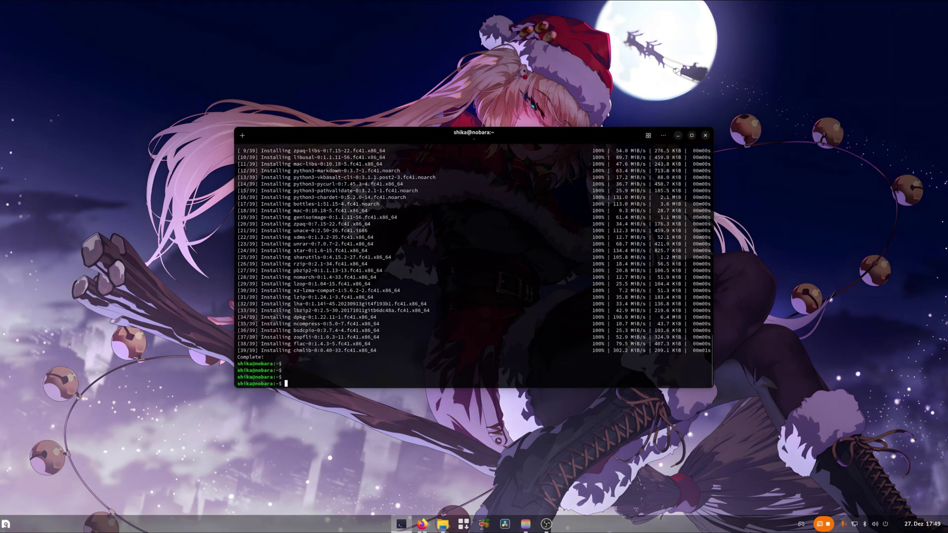
Close the terminal, launch Bottles and complete the welcome carousel to reach the empty bottles list
left_click(707, 135)
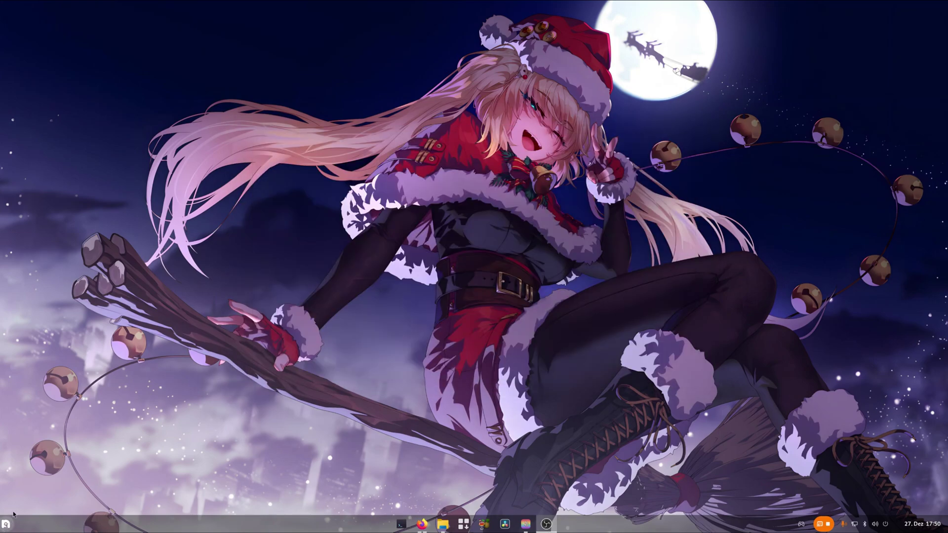
left_click(6, 523)
left_click(123, 335)
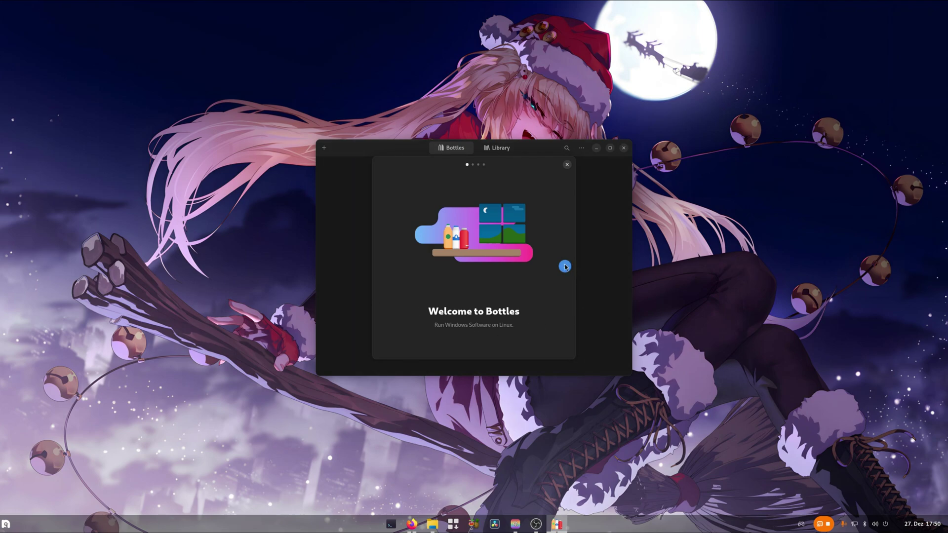
left_click(565, 266)
left_click(564, 267)
left_click(475, 286)
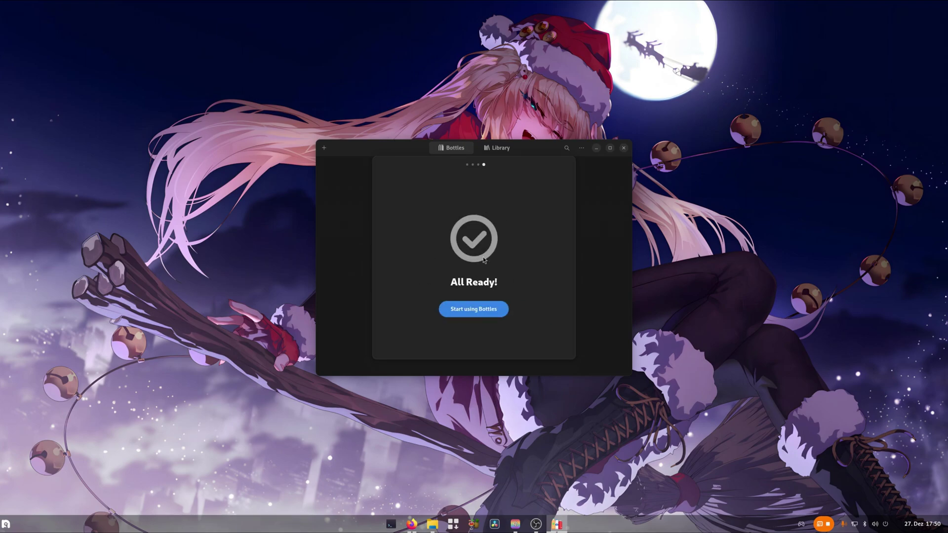
left_click(499, 312)
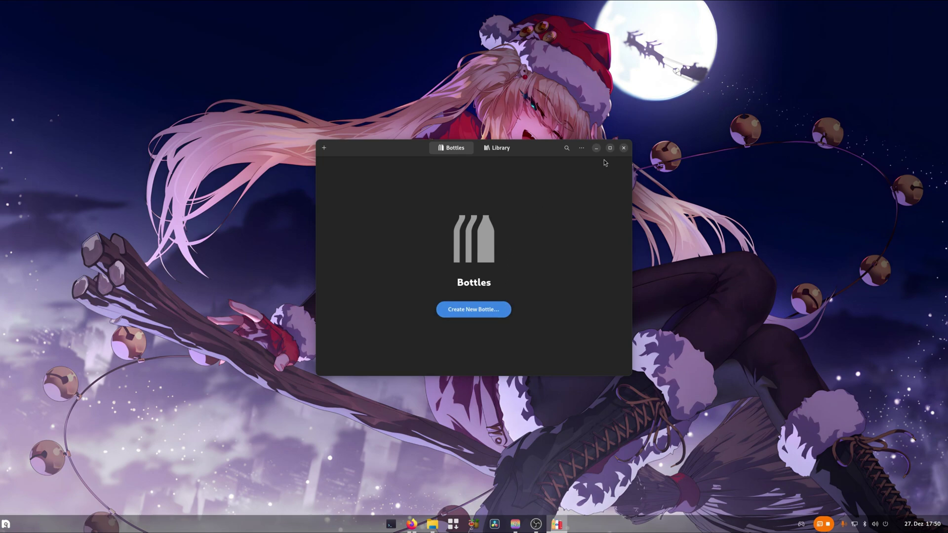
Show the Kron4ek builds, such as kron4ek-wine-9.22-staging-amd64, under Preferences > Runners
left_click(581, 147)
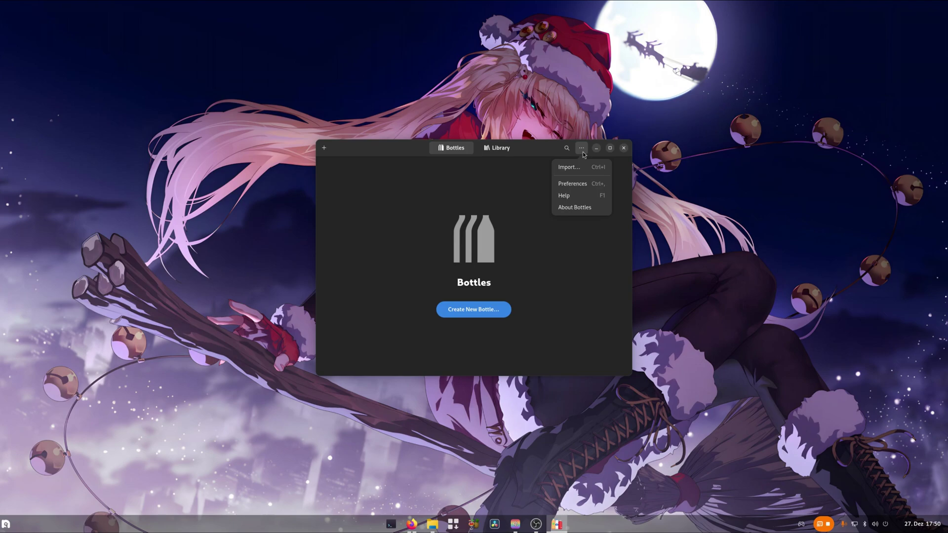
left_click(572, 183)
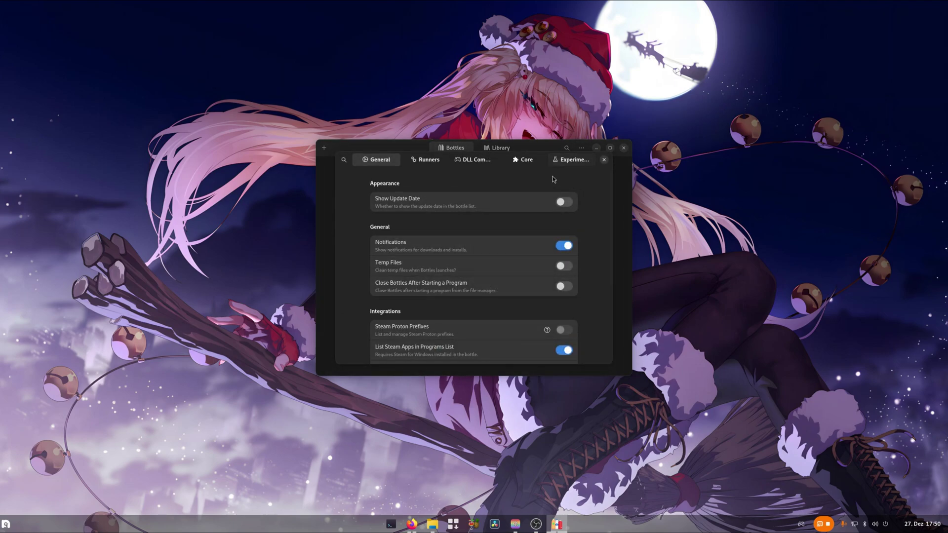
left_click(436, 162)
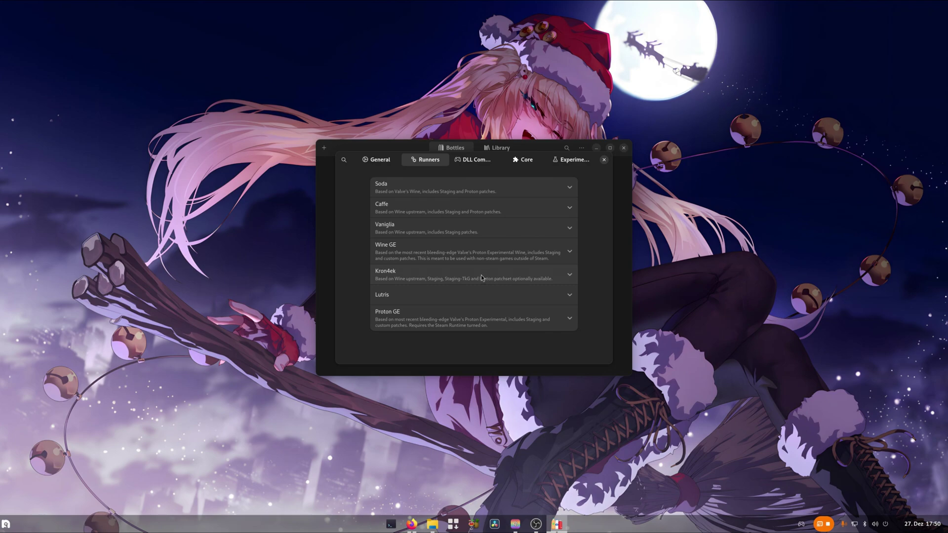
left_click(418, 277)
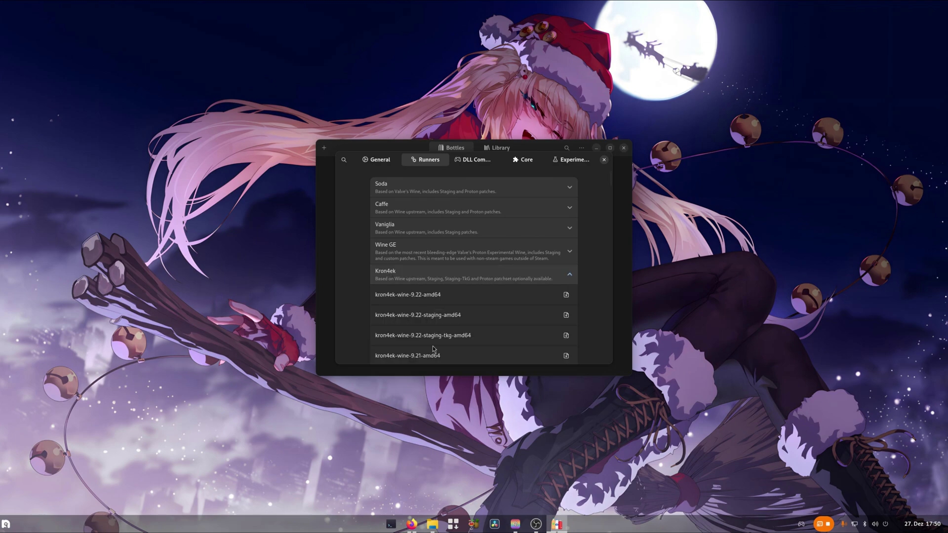
scroll(484, 303, "down", 1)
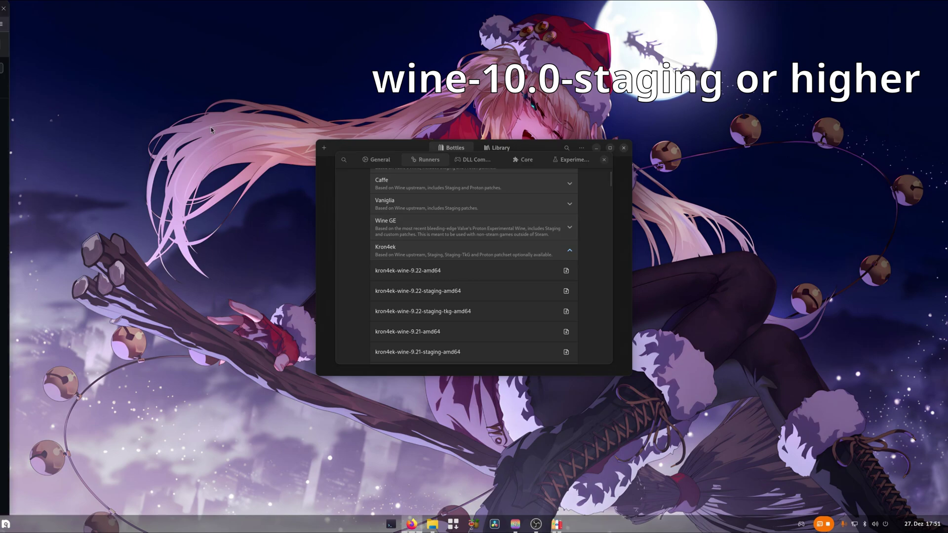
Download wine-10.0-rc2-staging-amd64.tar.xz from the Kron4ek release and reveal it in Downloads
mouse_move(4, 49)
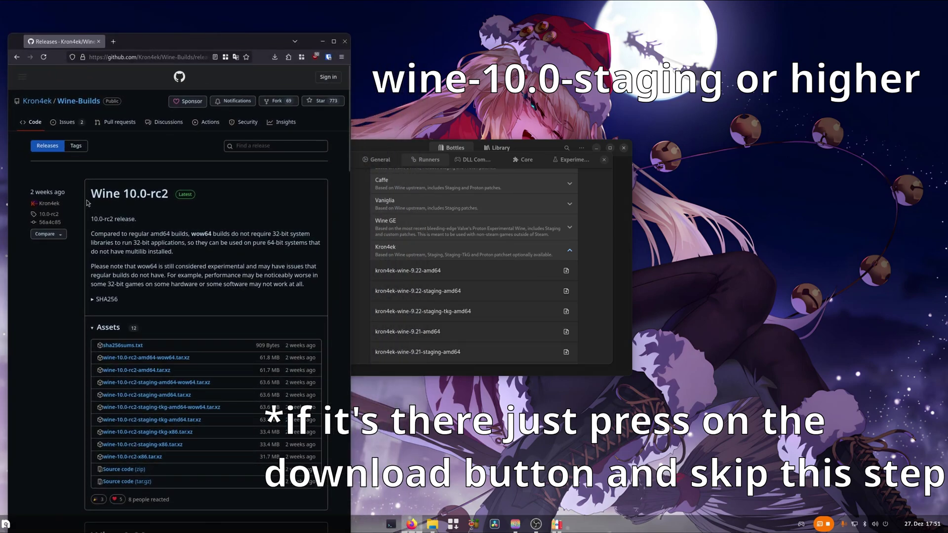
left_click_drag(89, 193, 151, 194)
left_click(199, 213)
left_click(175, 398)
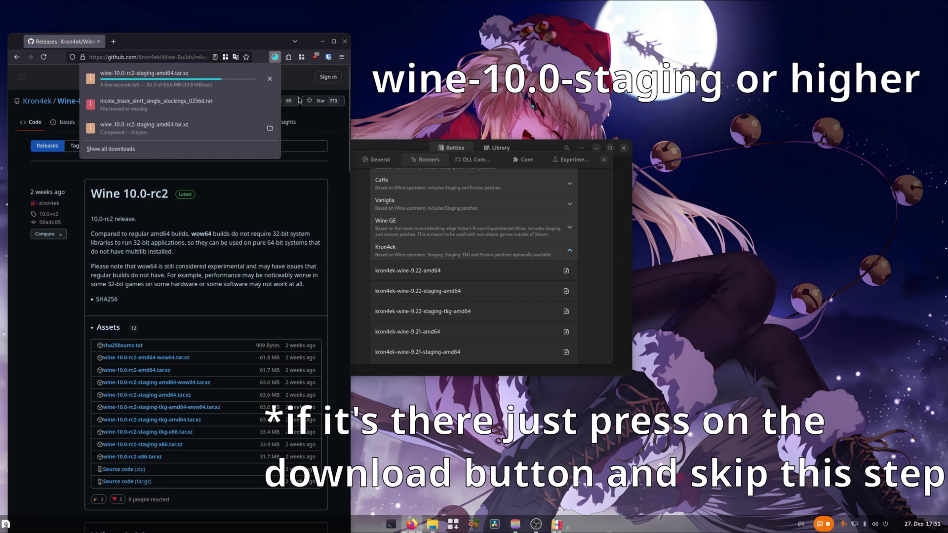
left_click(270, 77)
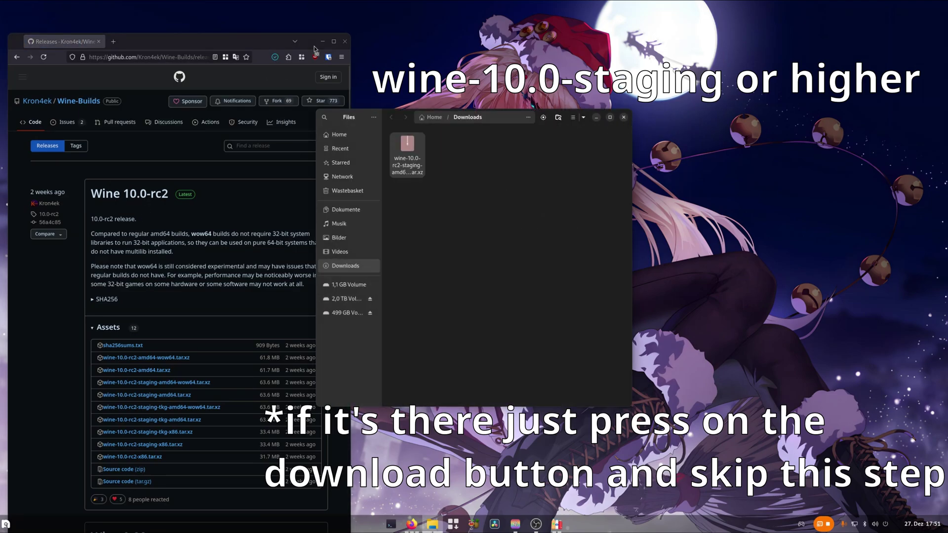
left_click(322, 41)
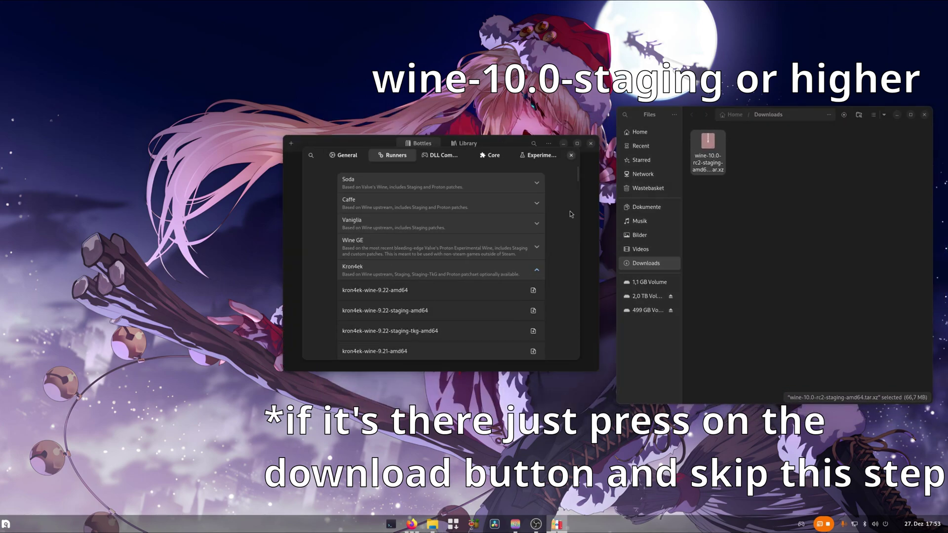
Open a second Files window at ~/.local/share/bottles/runners
left_click(571, 155)
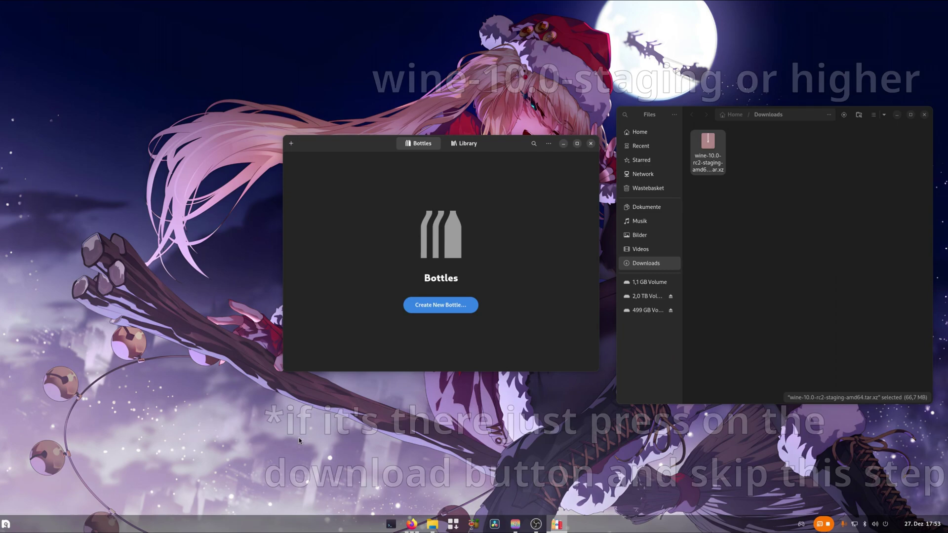
right_click(432, 524)
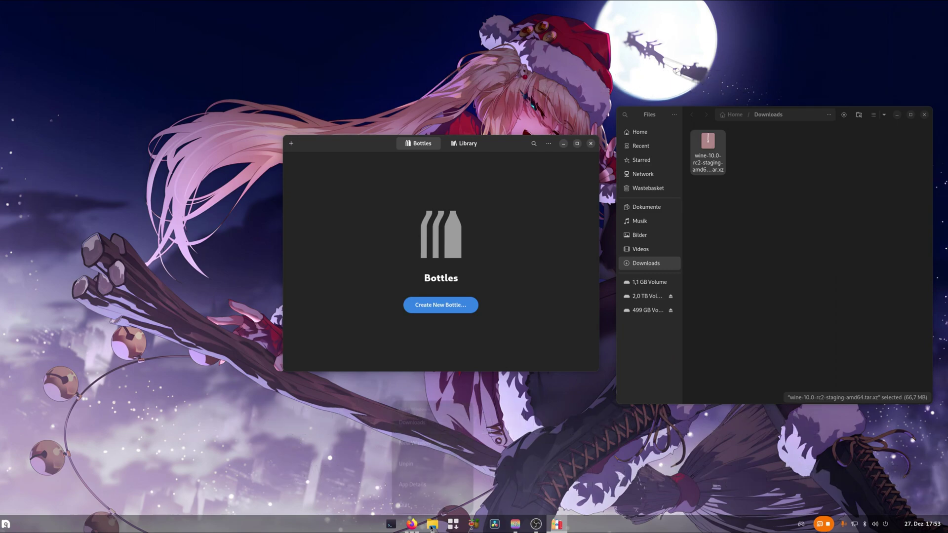
left_click(427, 440)
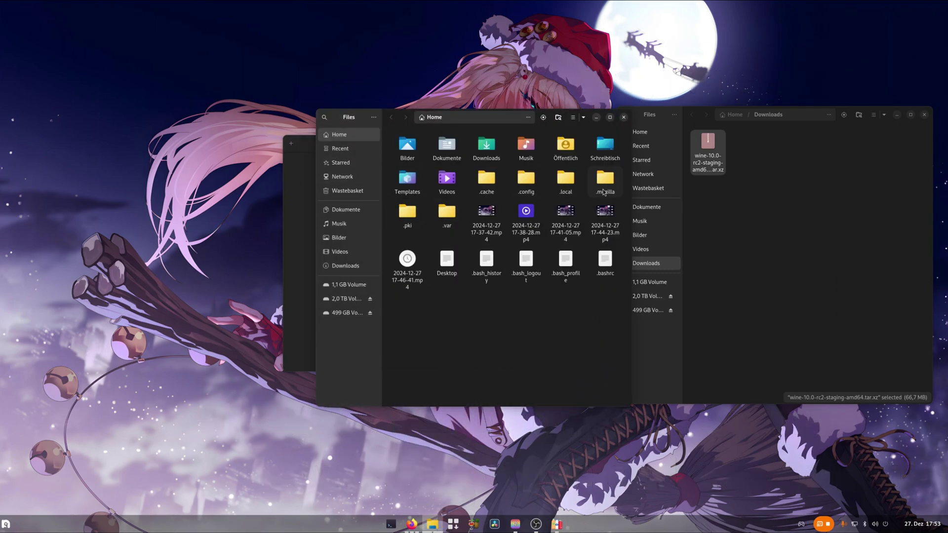
double_click(569, 185)
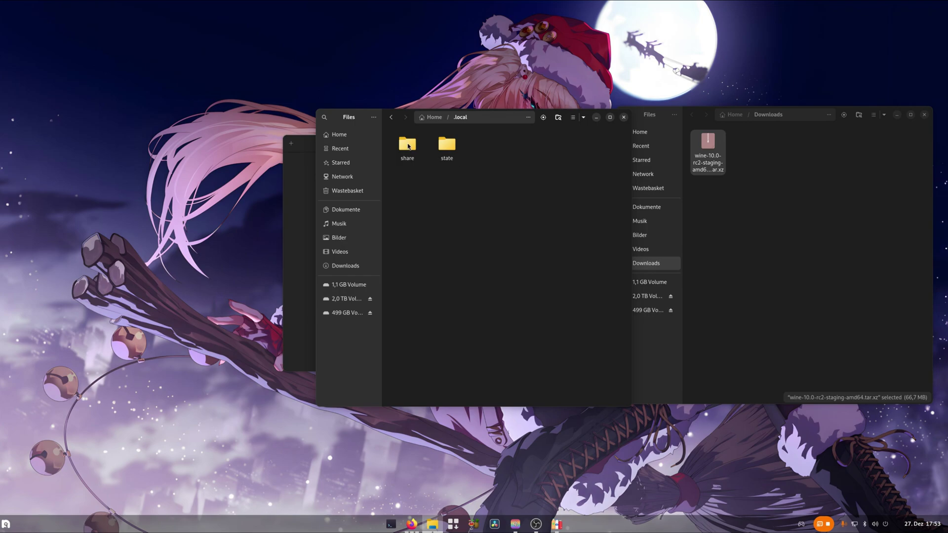
double_click(408, 148)
double_click(485, 150)
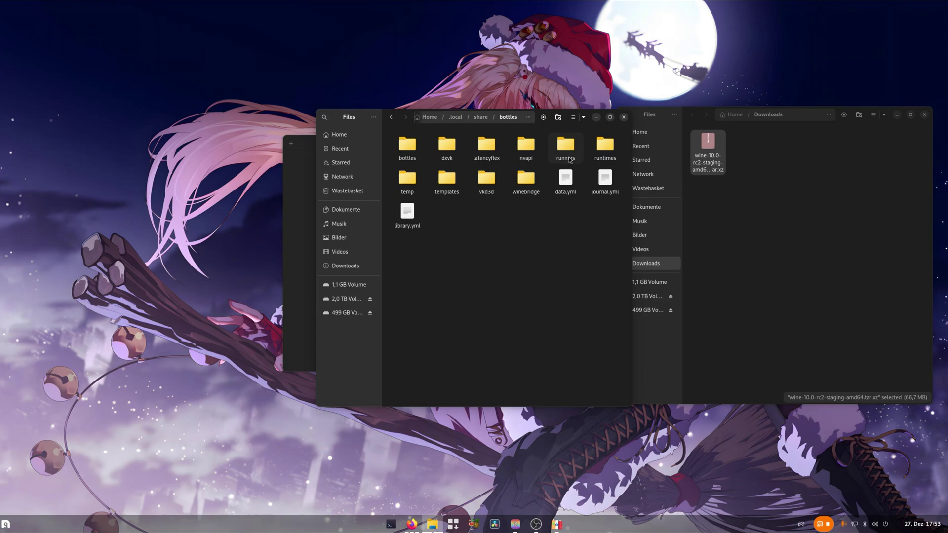
double_click(571, 148)
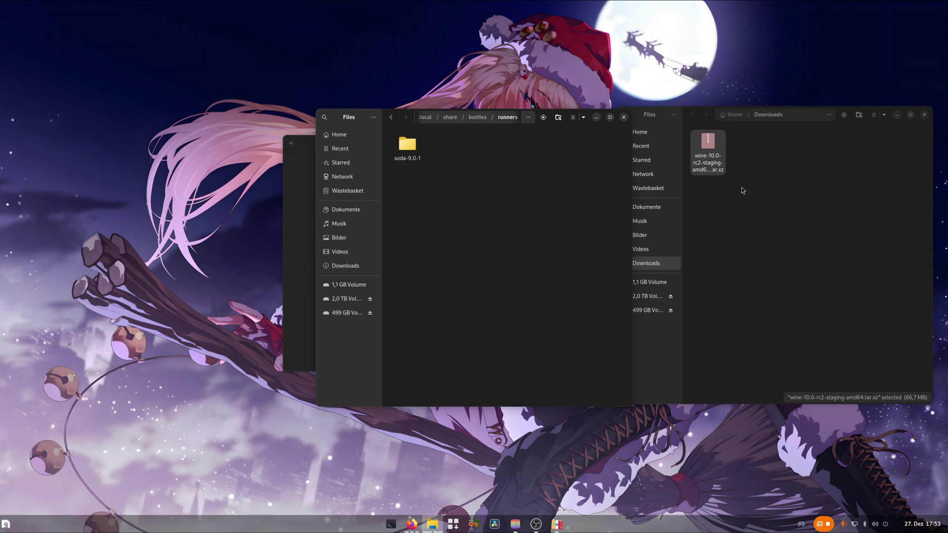
Move the wine-10.0-rc2-staging-amd64 archive into runners, extract it, and select the leftover tar.xz
left_click(772, 245)
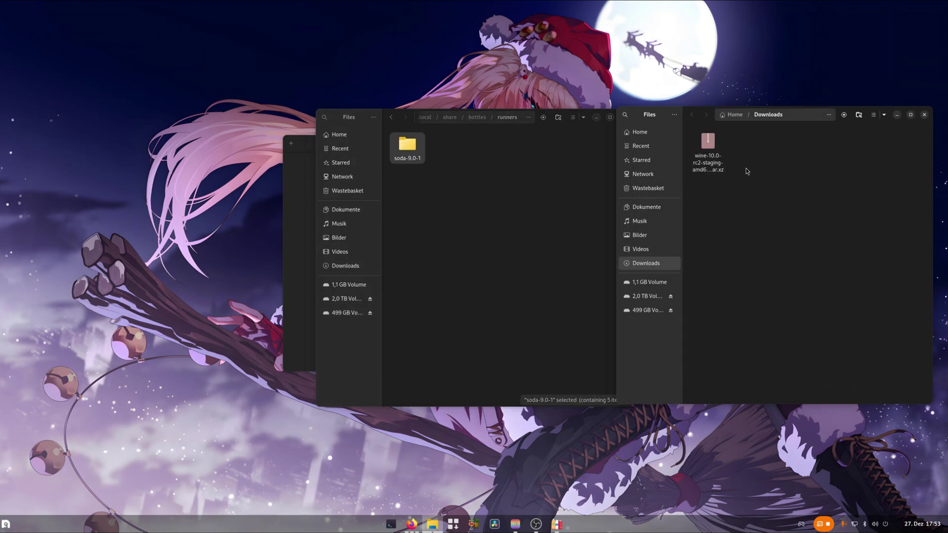
left_click_drag(717, 155, 488, 222)
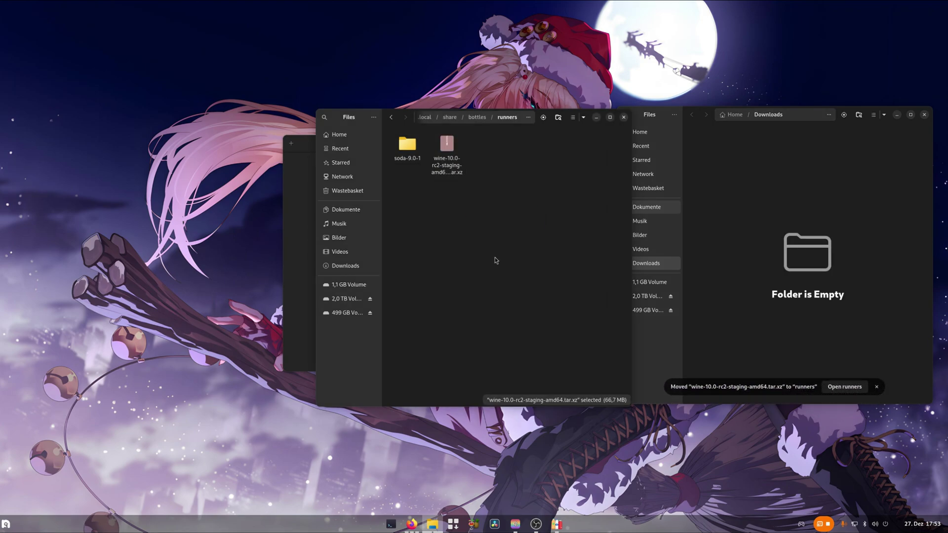
right_click(455, 157)
left_click(459, 160)
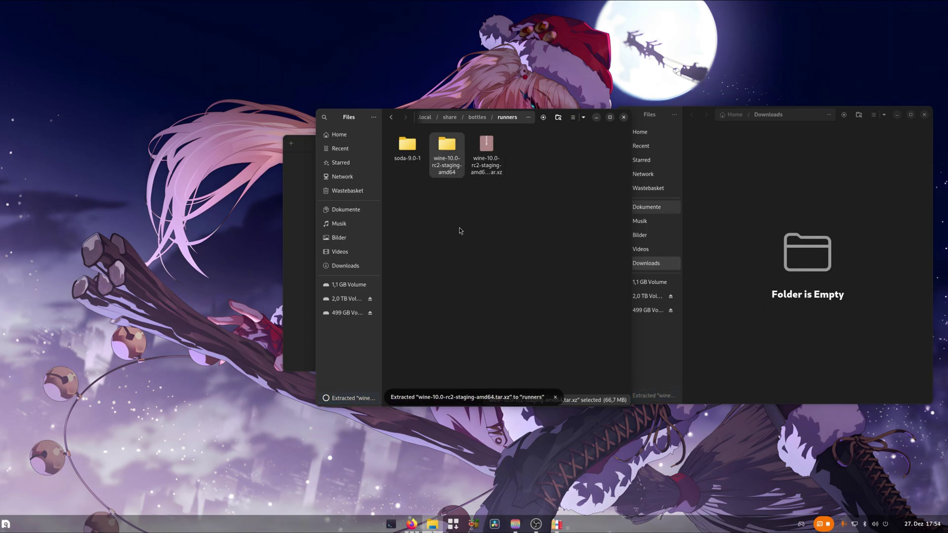
double_click(447, 148)
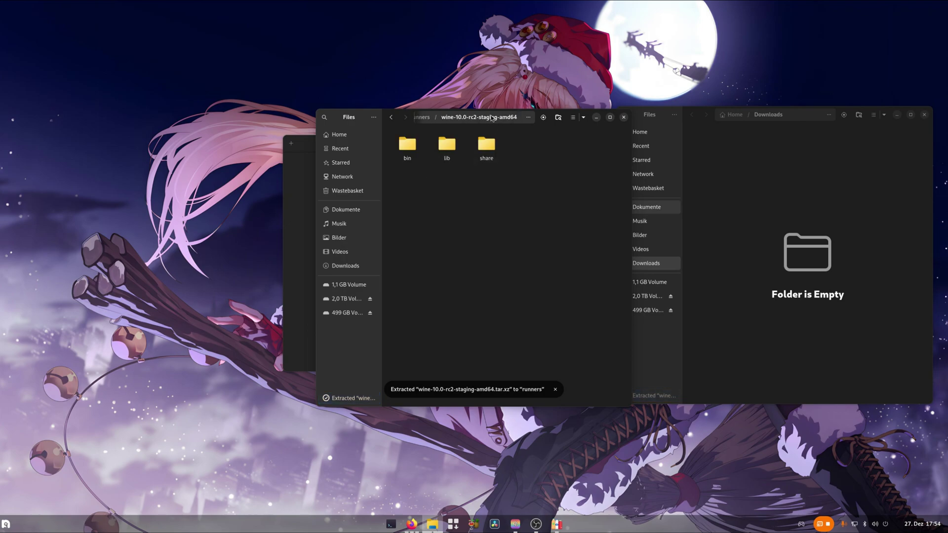
left_click(423, 117)
left_click_drag(531, 223, 495, 168)
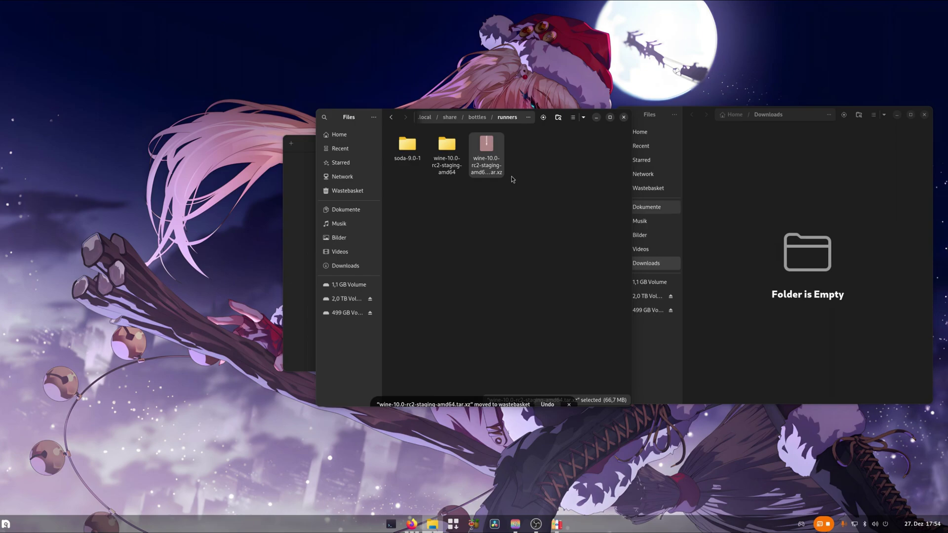
Close the file windows and create a Gaming-environment bottle named HoYoPlay
left_click(623, 117)
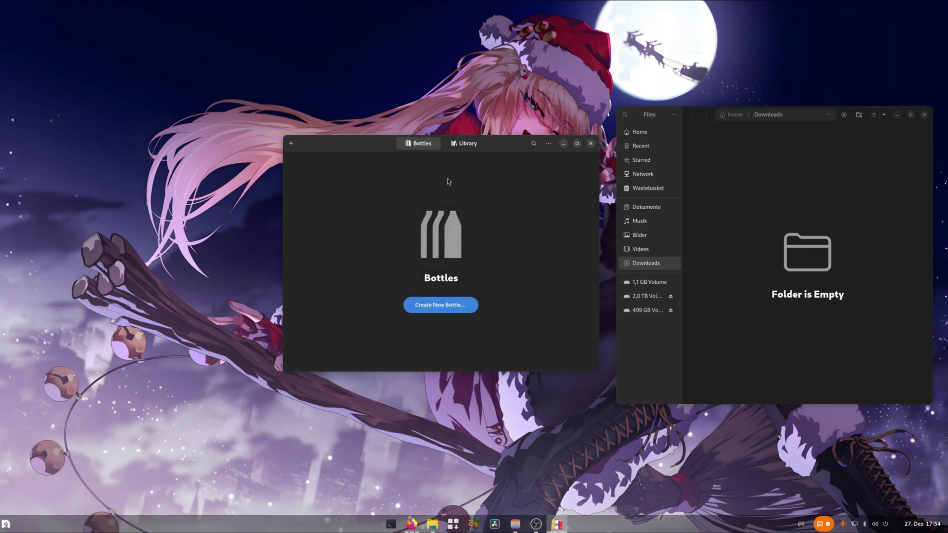
left_click(924, 114)
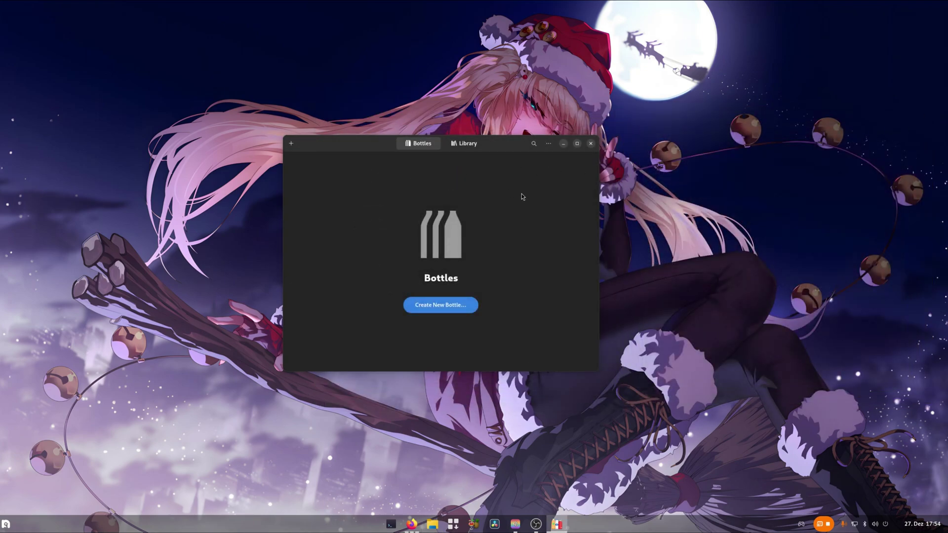
left_click_drag(514, 148, 495, 147)
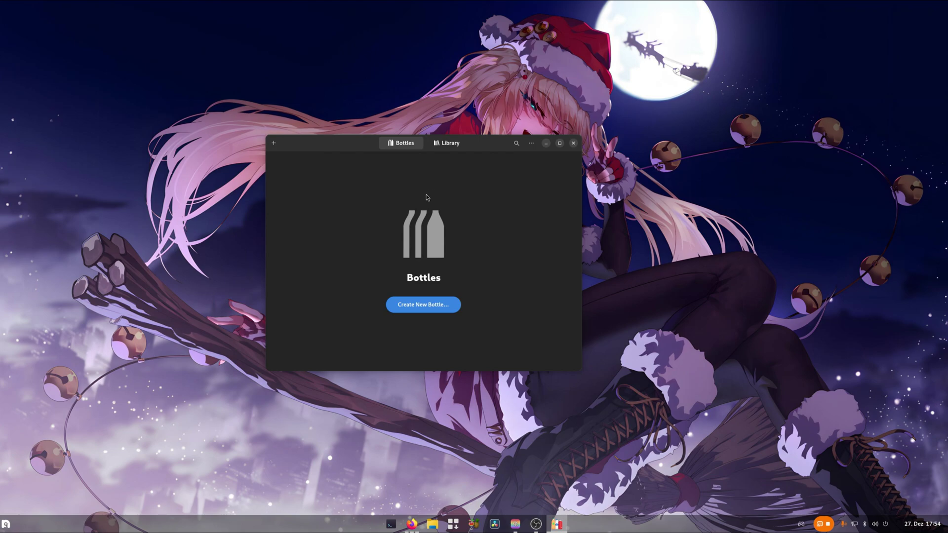
left_click(423, 305)
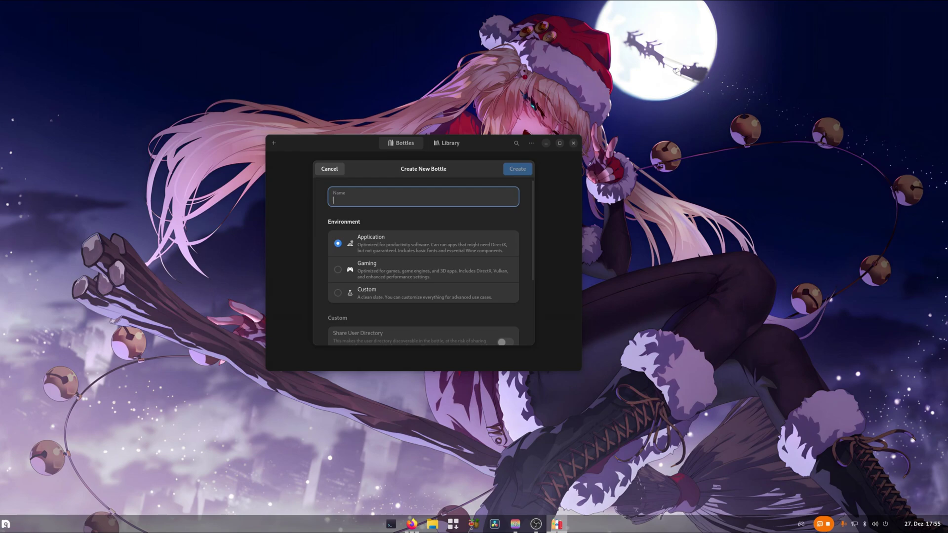
type("HoYoPlay")
left_click(339, 270)
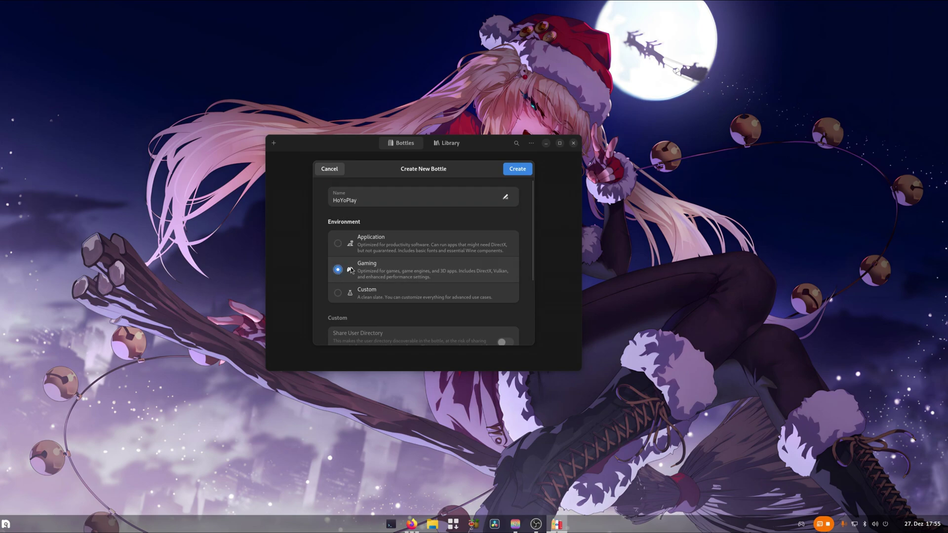
left_click(517, 169)
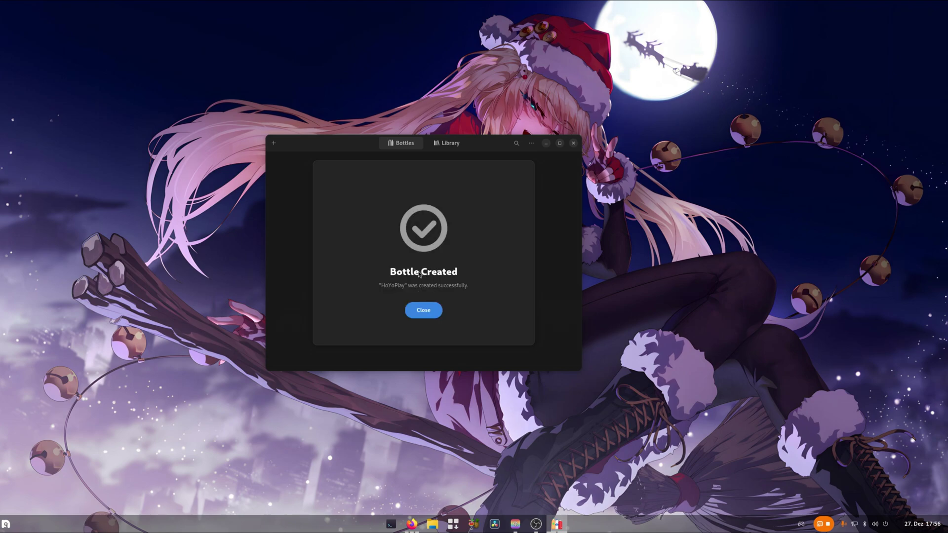
Open the HoYoPlay bottle's Settings and its Runner dropdown, currently on soda-9.0-1
left_click(420, 312)
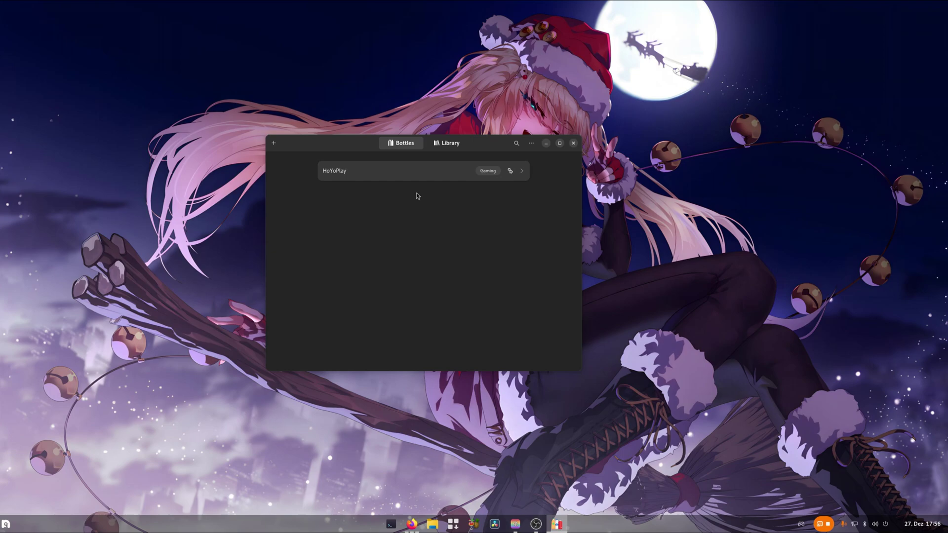
left_click(363, 177)
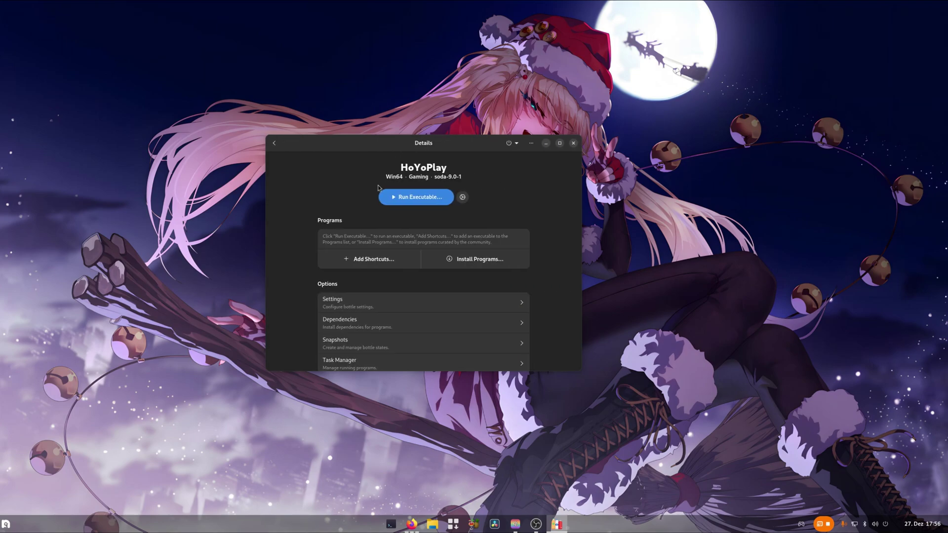
left_click(381, 306)
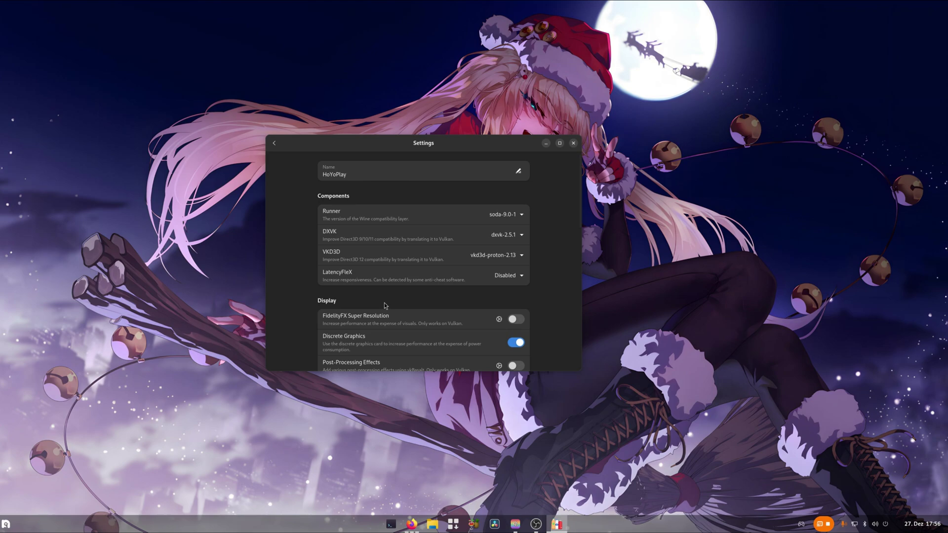
left_click(512, 217)
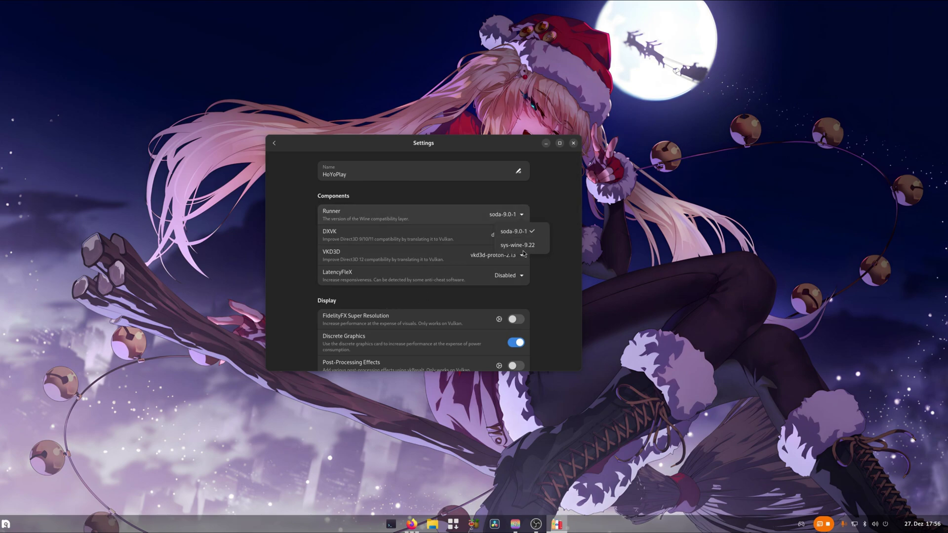
Quit and relaunch Bottles, then reopen the HoYoPlay bottle's Details page
left_click(554, 262)
left_click(501, 219)
left_click(580, 234)
left_click(573, 143)
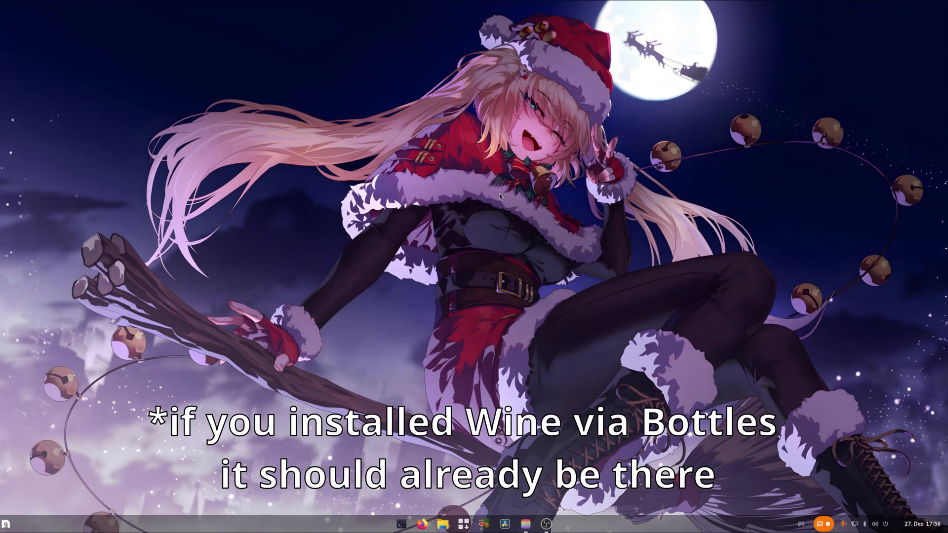
left_click(6, 523)
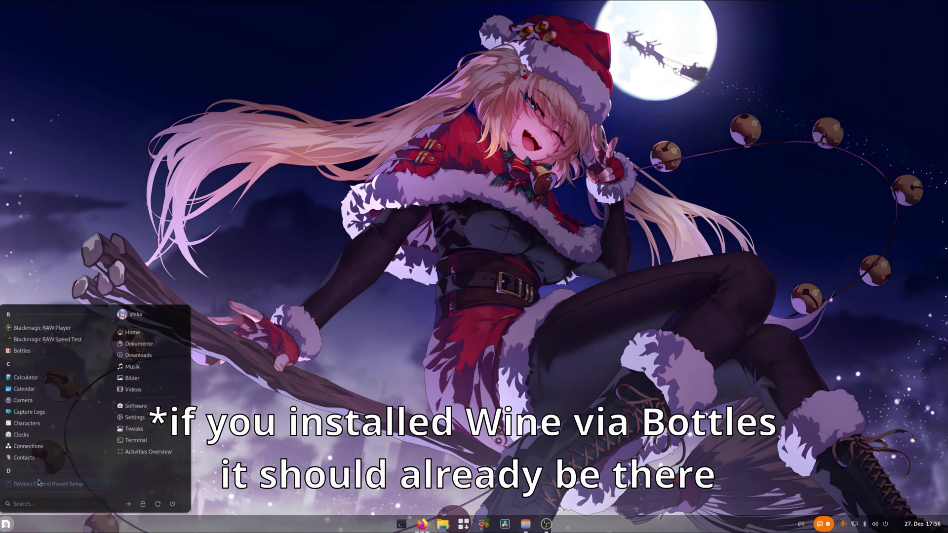
left_click(45, 356)
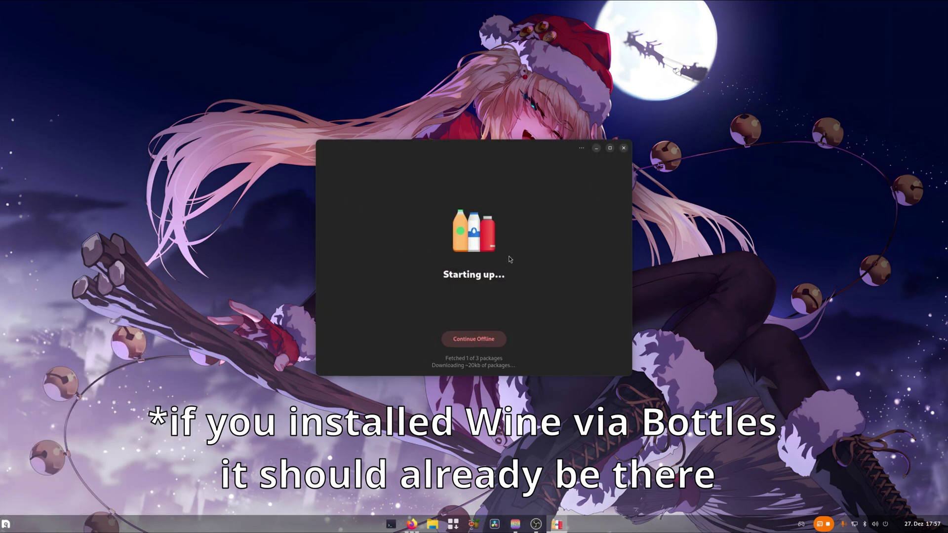
left_click(490, 180)
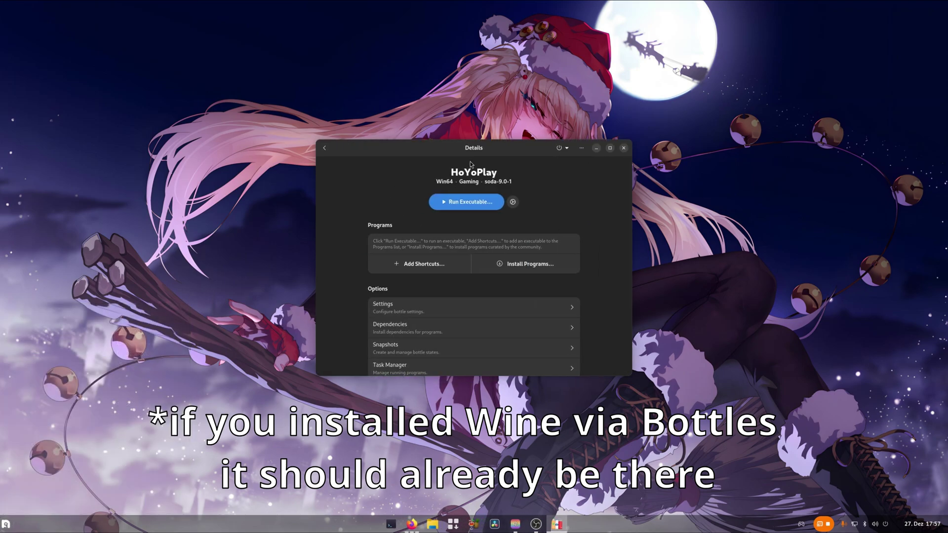
Set the HoYoPlay runner to wine-10.0-rc2-staging and VKD3D to Disabled
left_click(481, 306)
left_click(559, 220)
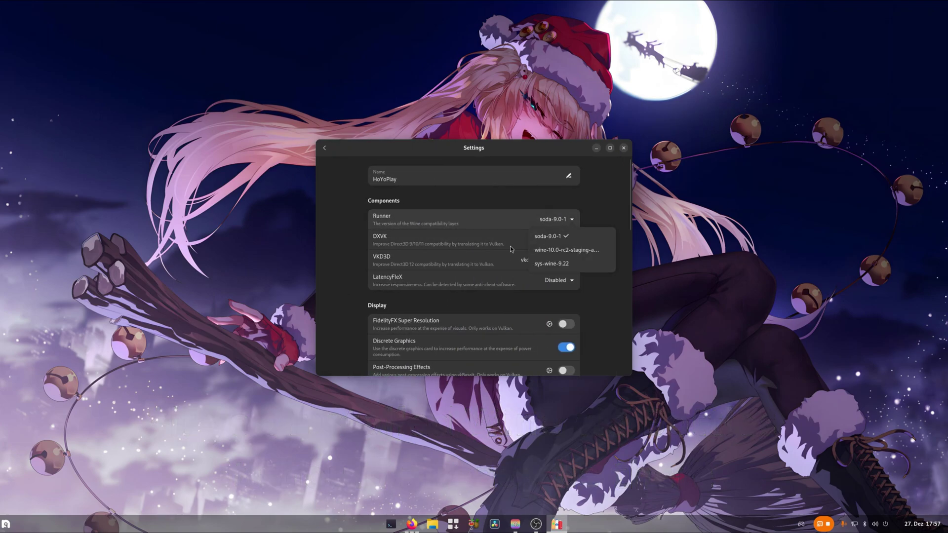
left_click(561, 252)
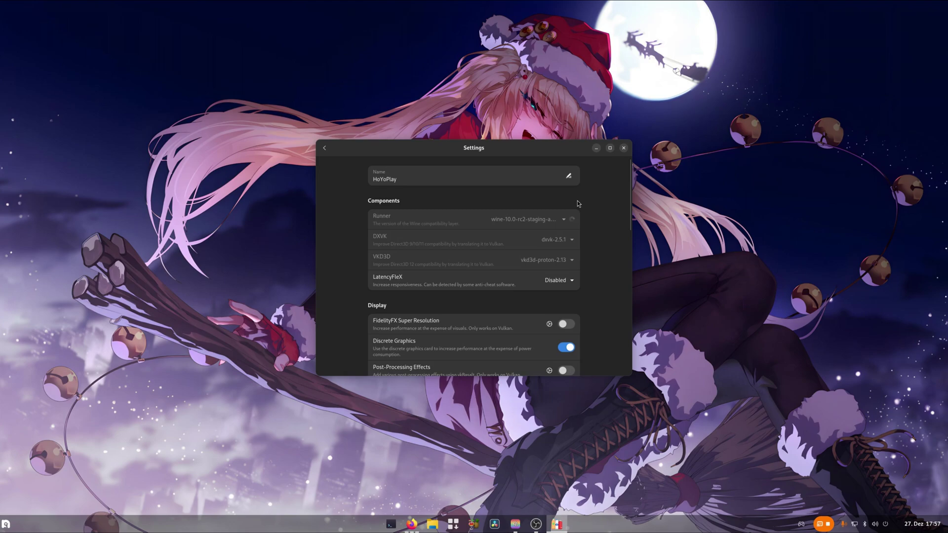
left_click(571, 261)
left_click(581, 275)
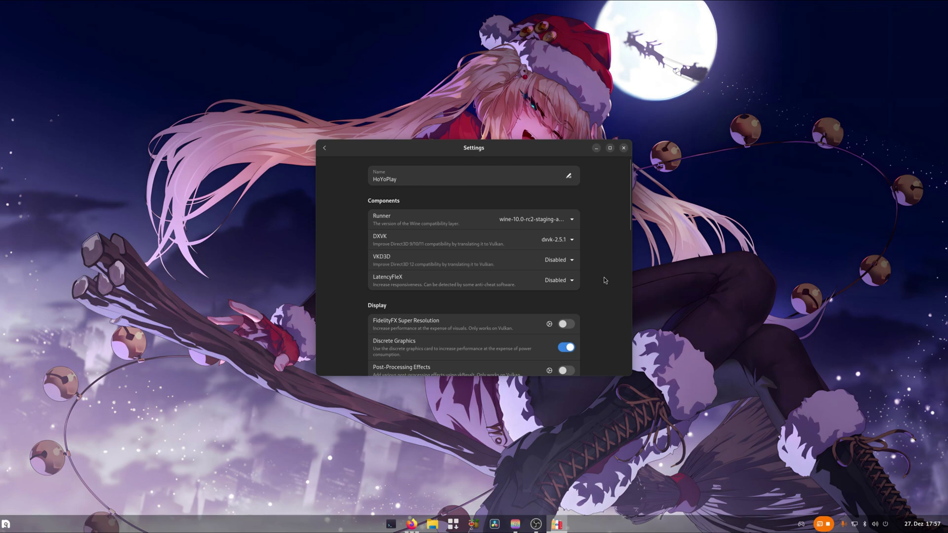
left_click(324, 148)
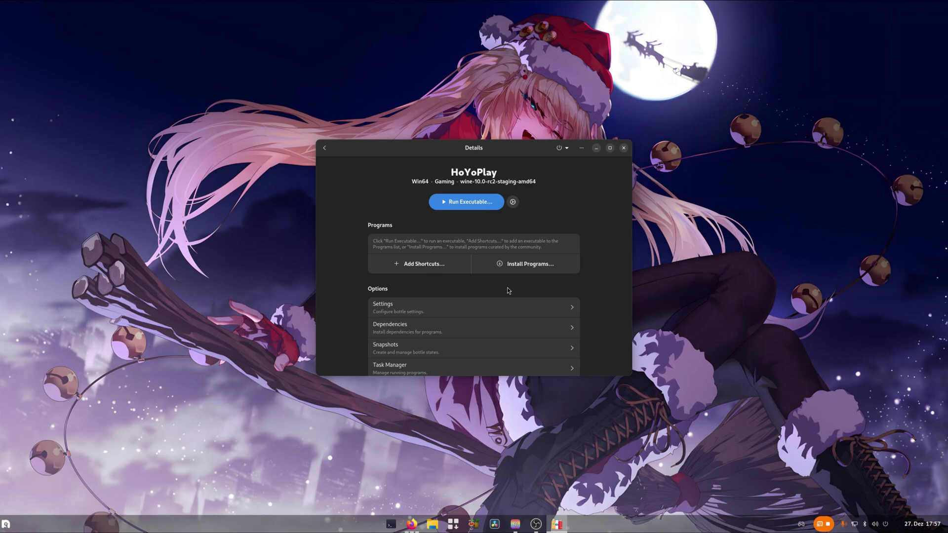
Pick HoYoPlay Launcher from the Installers list and start its installation
left_click(510, 264)
scroll(487, 276, "down", 5)
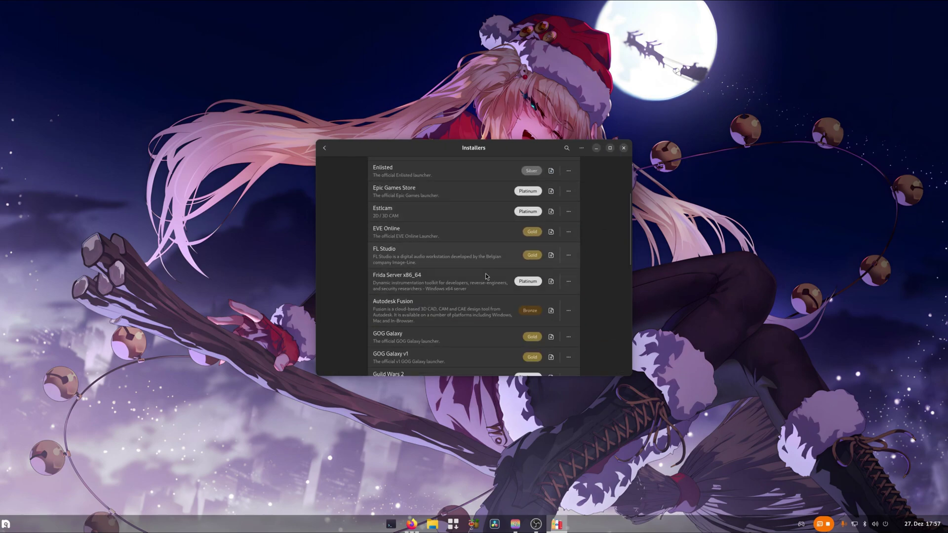
scroll(485, 274, "down", 2)
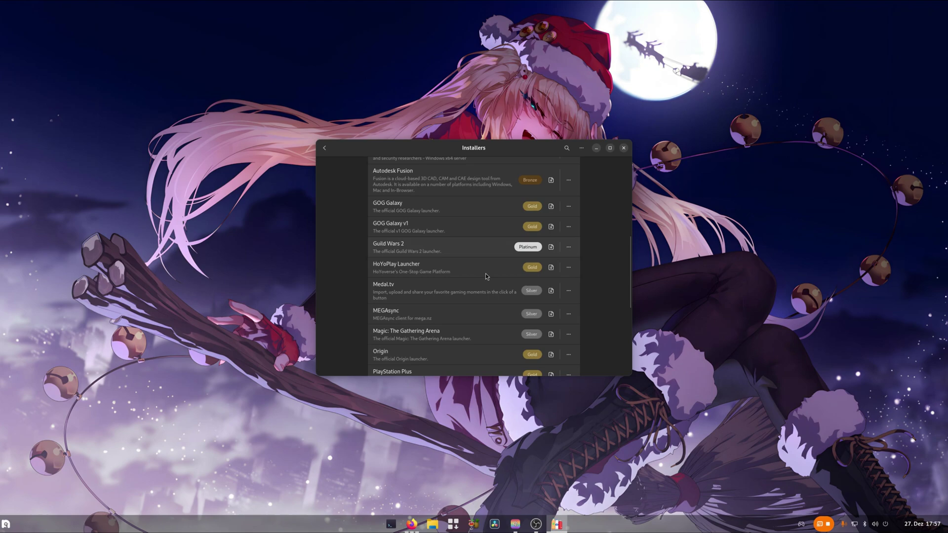
left_click(551, 267)
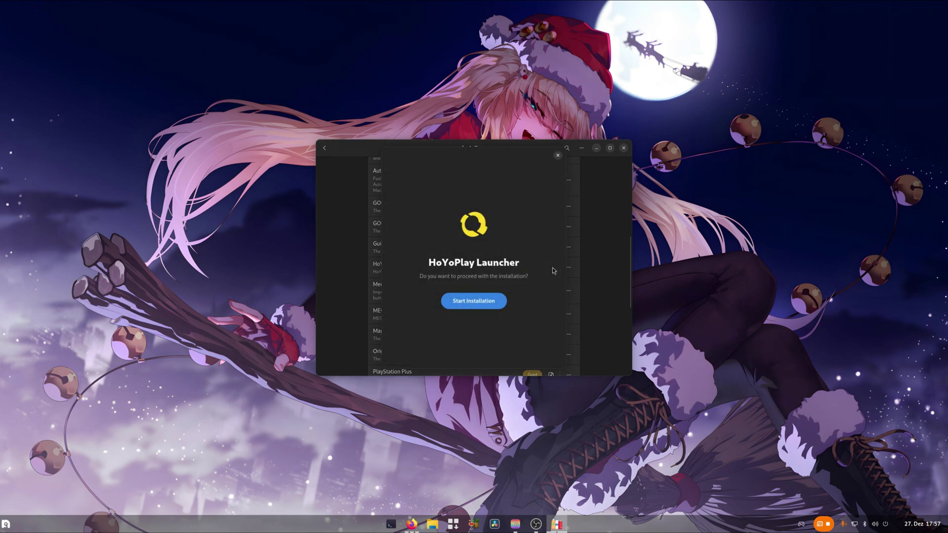
left_click(469, 304)
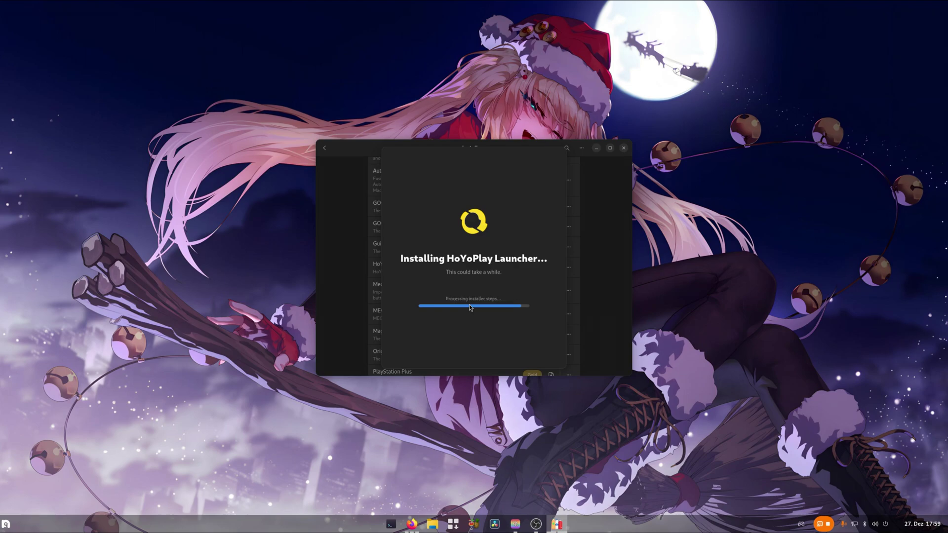
Install HoYoPlay to the default C:\Program Files\HoYoPlay path and dismiss the completion message
left_click(458, 289)
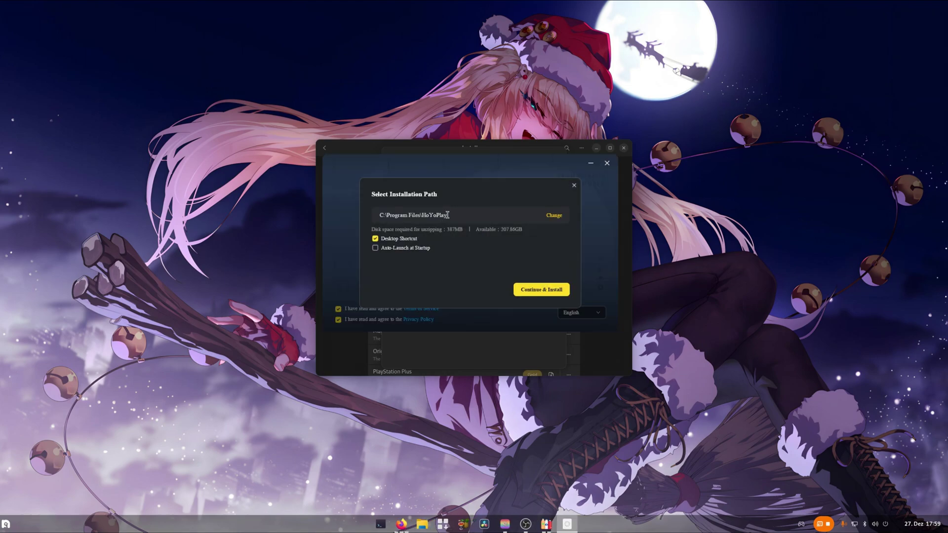
mouse_move(448, 215)
left_mouse_down()
mouse_move(370, 212)
mouse_move(453, 219)
left_mouse_up()
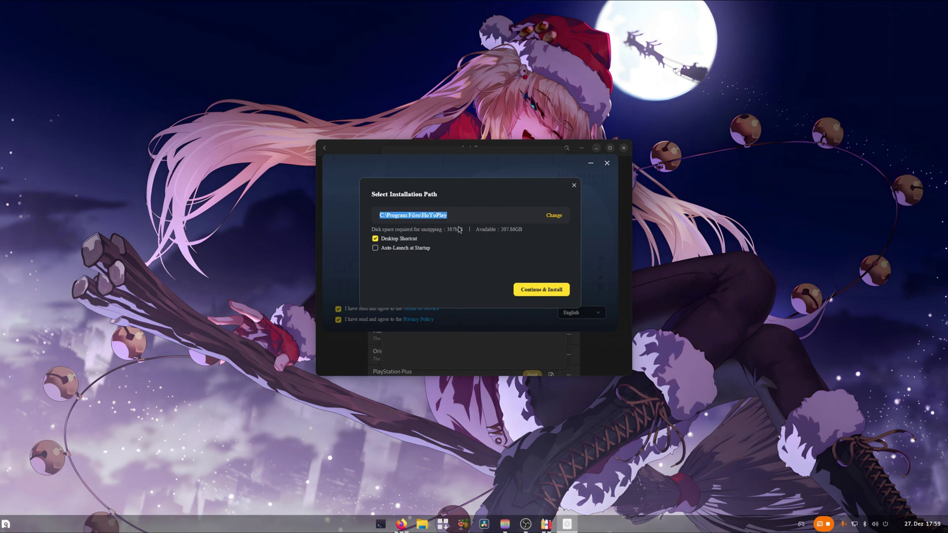
left_click(459, 229)
left_click(533, 291)
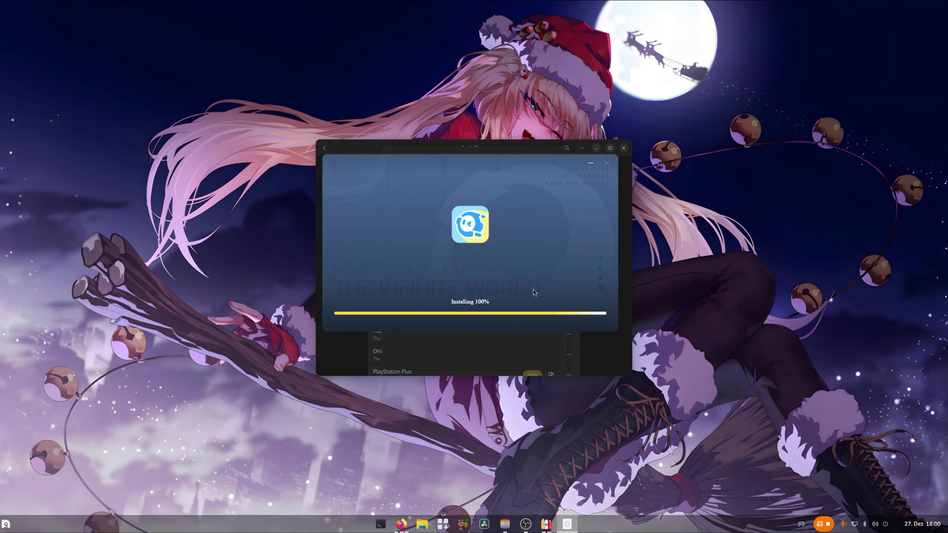
left_click(472, 305)
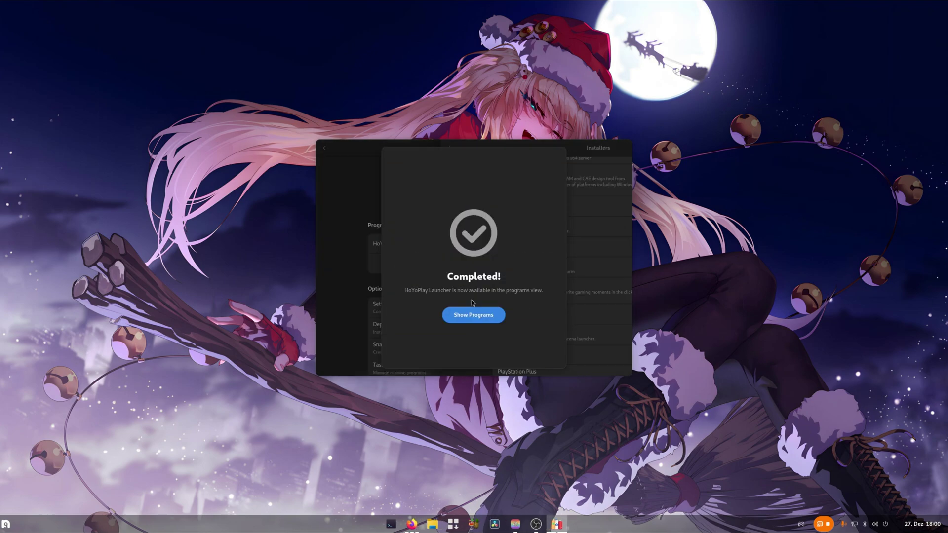
left_click(470, 315)
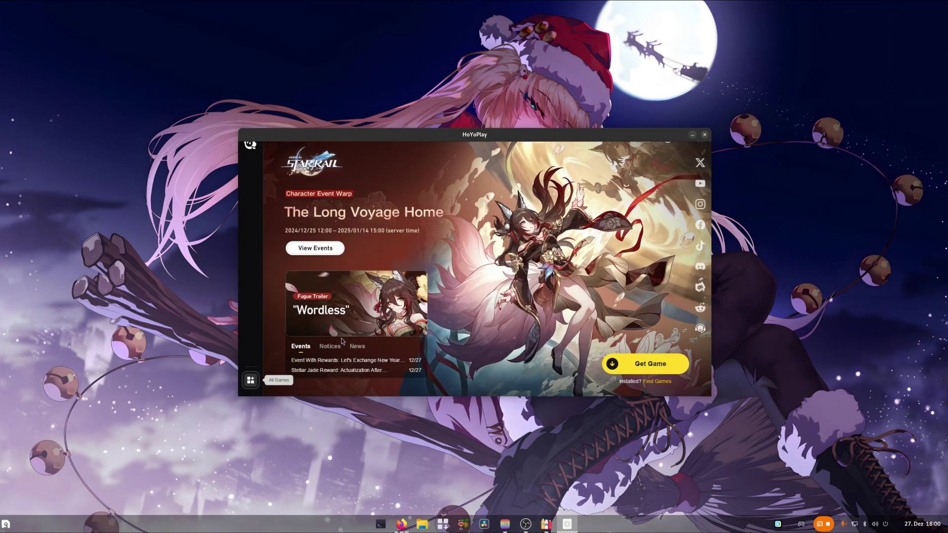
Set HoYoPlay to fully exit on close, quit it, and relaunch HoYoPlay Launcher from the bottle
left_click(705, 136)
left_click(416, 280)
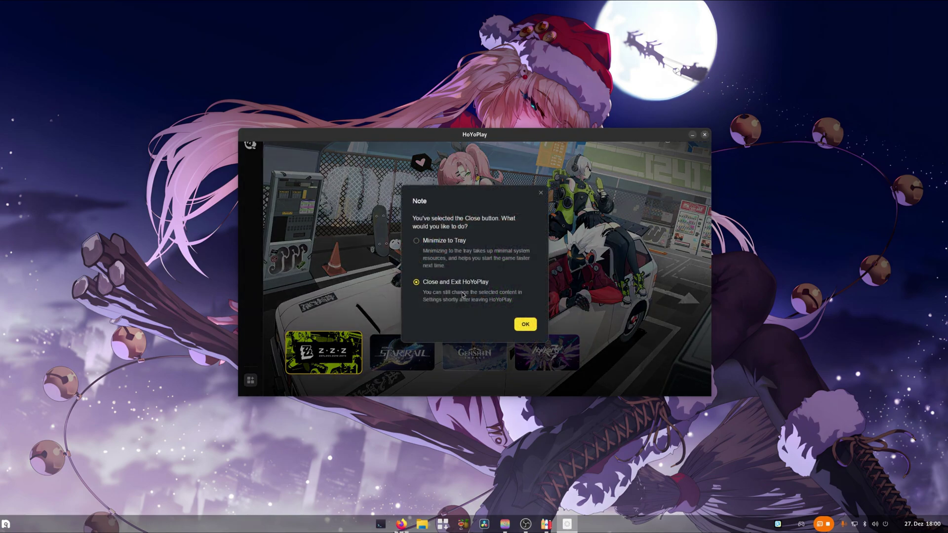
left_click(526, 323)
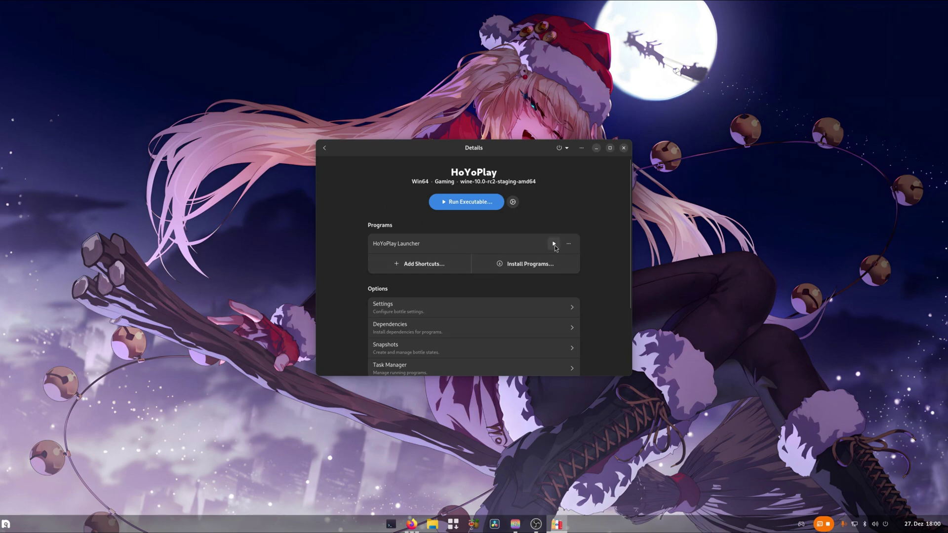
left_click(554, 244)
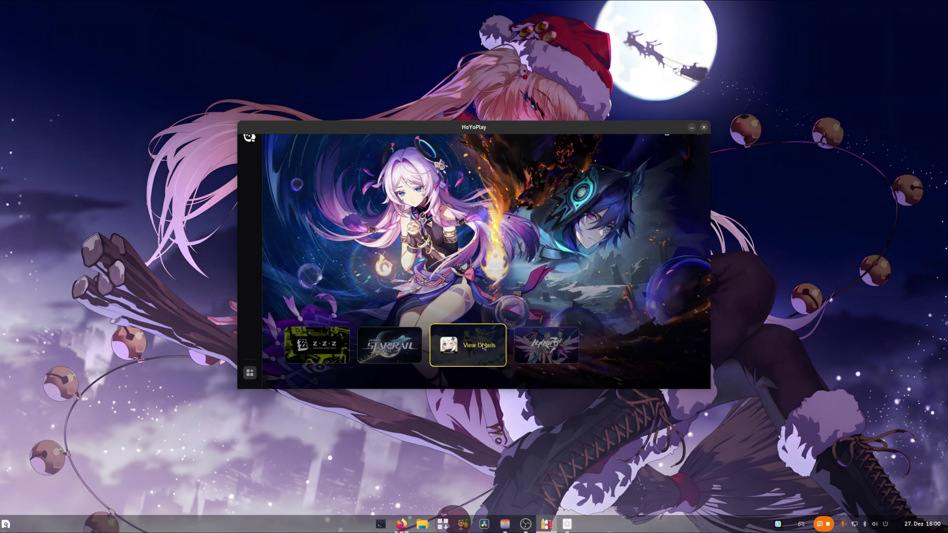
Start installing Zenless Zone Zero to the default path from its HoYoPlay page
left_click(330, 363)
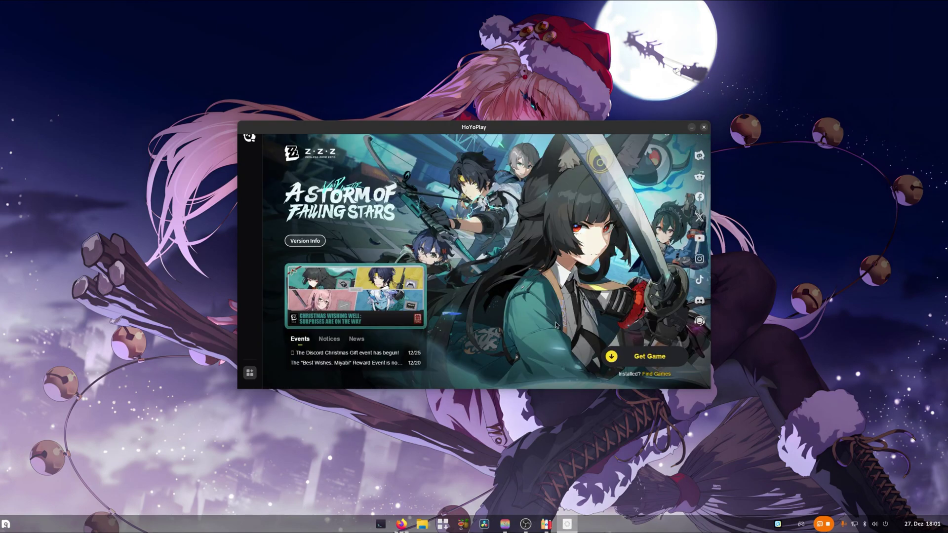
left_click(645, 361)
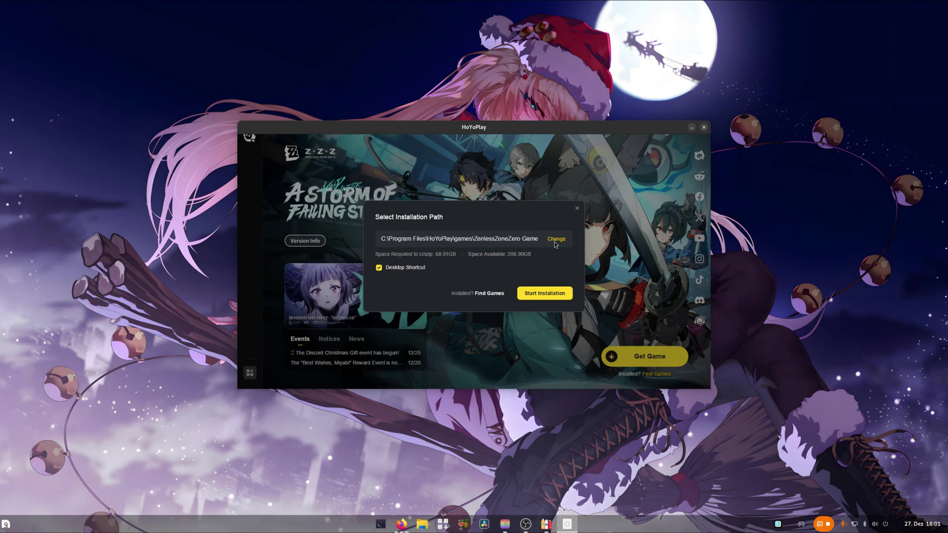
left_click(540, 296)
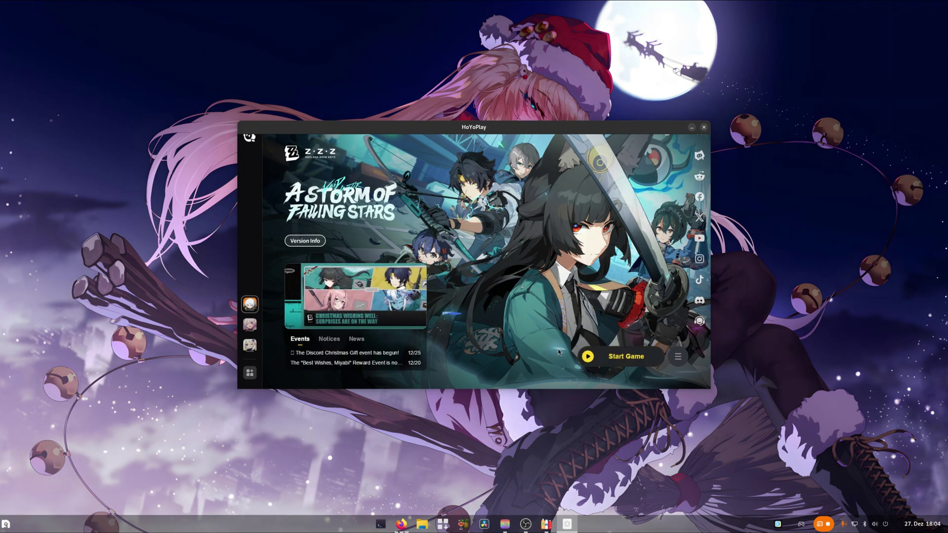
Browse the Star Rail, Genshin and Zenless Zone Zero pages, then close HoYoPlay
left_click(250, 324)
left_click(250, 345)
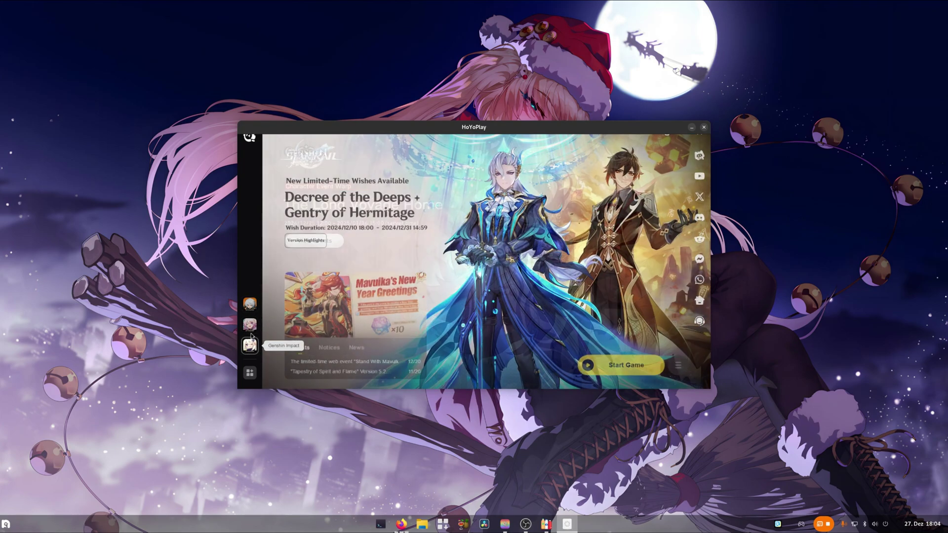
left_click(250, 304)
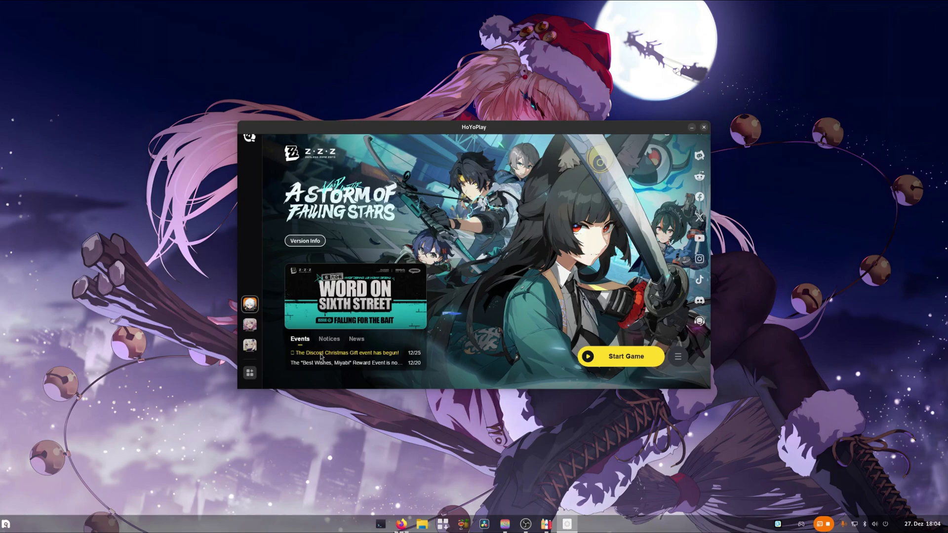
left_click(251, 328)
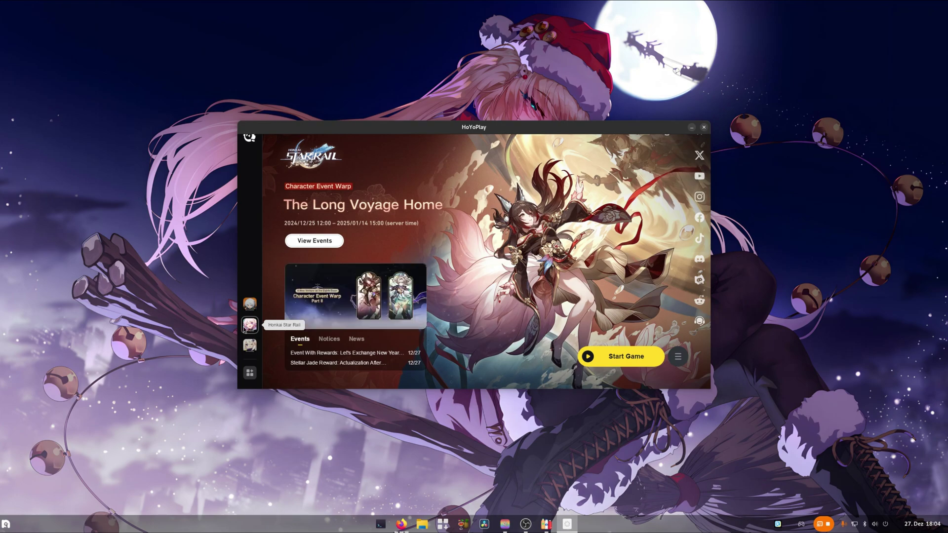
left_click(704, 128)
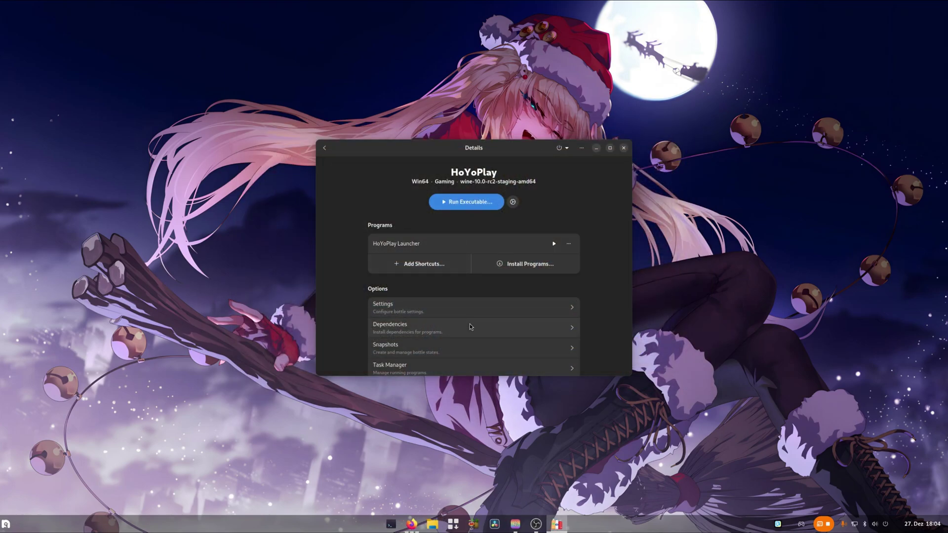
Download XXMI-Launcher-Portable-v1.3.0.zip from the v1.3.0 GitHub release and show it in Downloads
key("alt+Tab")
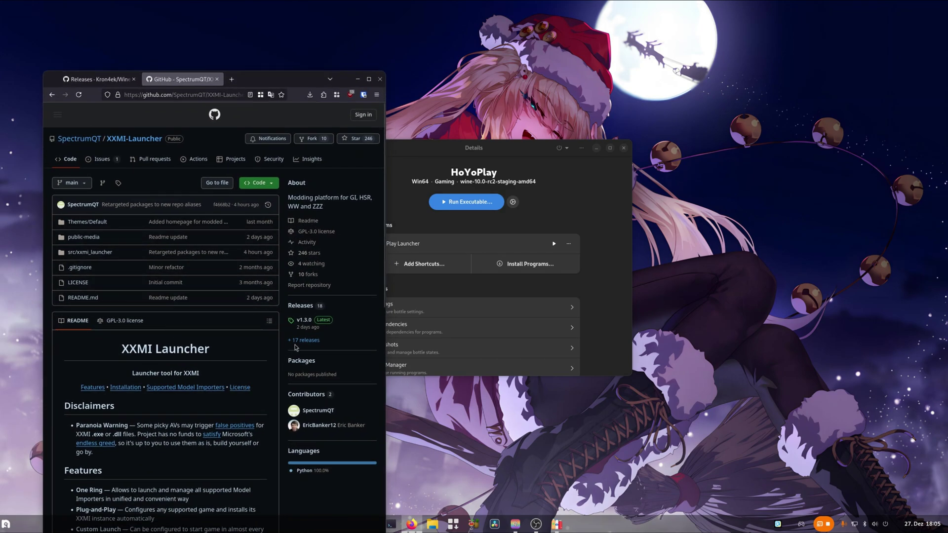
left_click(306, 322)
scroll(178, 303, "down", 1)
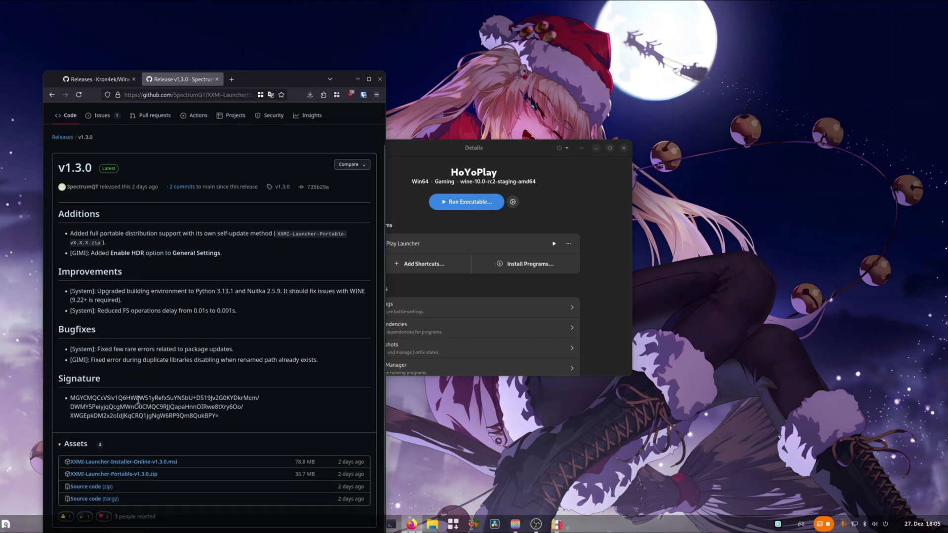
left_click(132, 475)
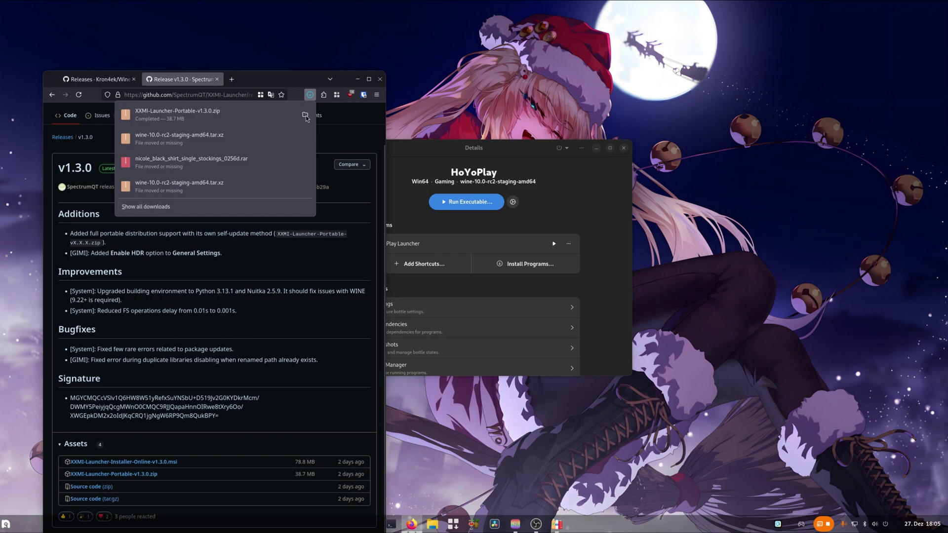
left_click(305, 116)
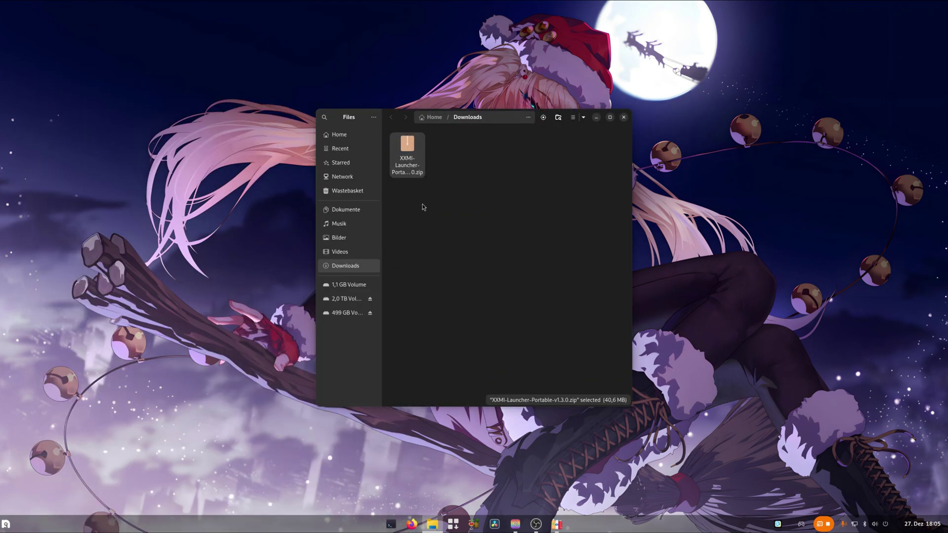
Browse the HoYoPlay bottle's files and open its Program Files folder
left_click_drag(414, 124, 714, 116)
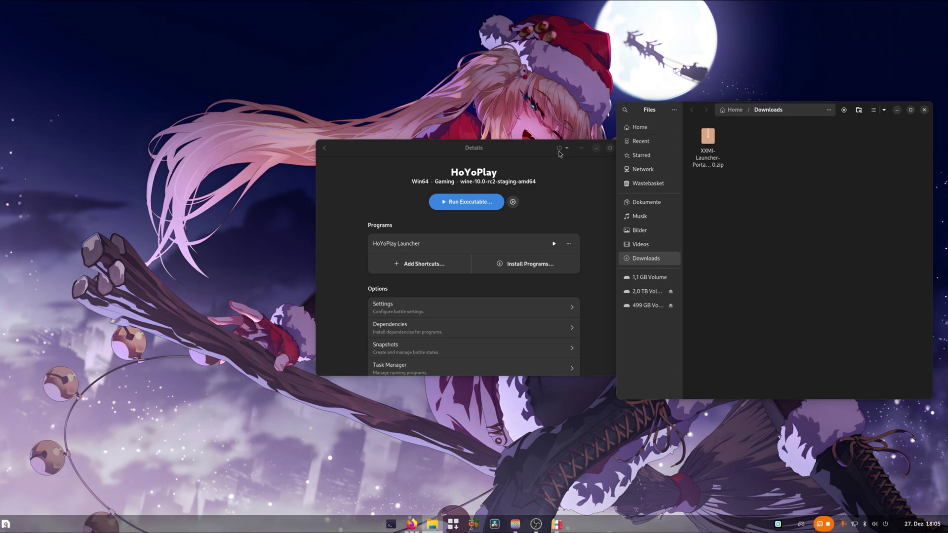
left_click_drag(559, 151, 496, 148)
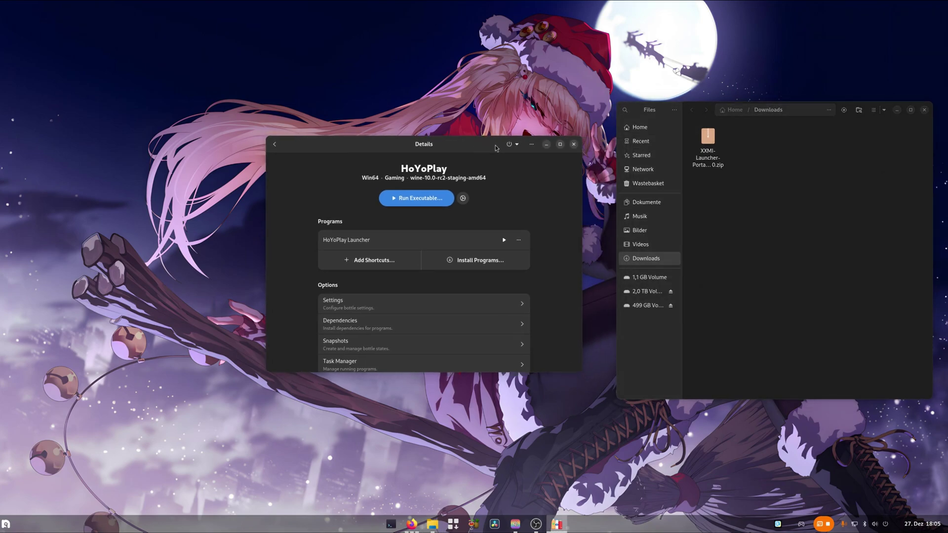
left_click(532, 145)
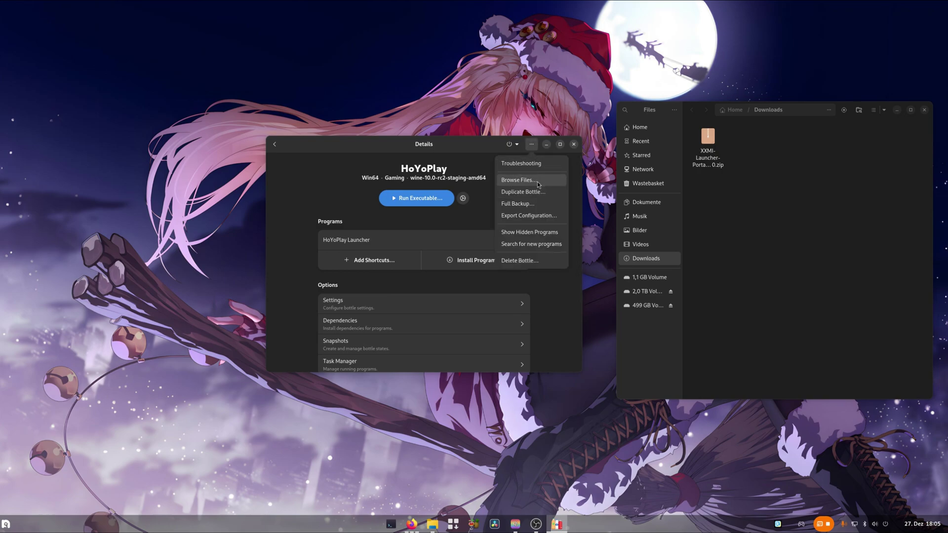
left_click(538, 184)
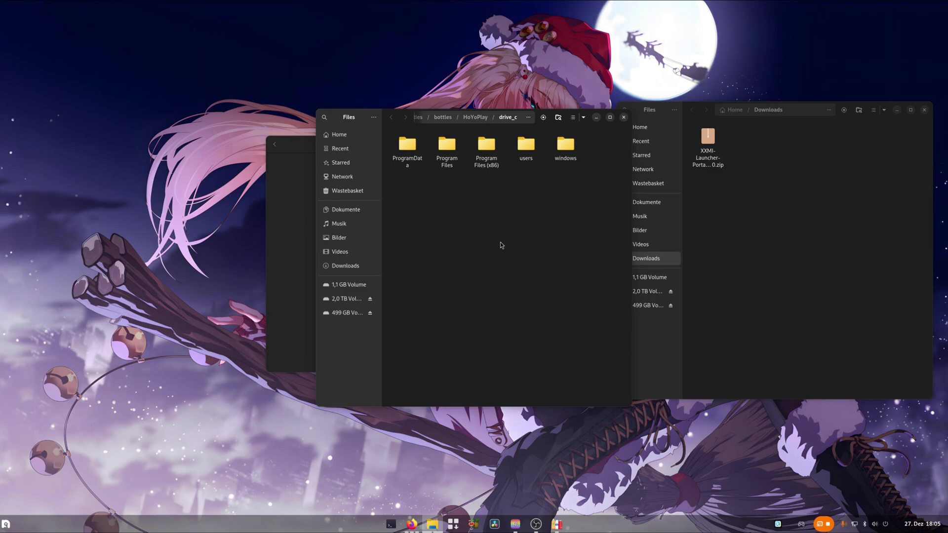
double_click(453, 159)
Create an 'XXMI Launcher' folder and move the portable zip into it from Downloads
right_click(491, 228)
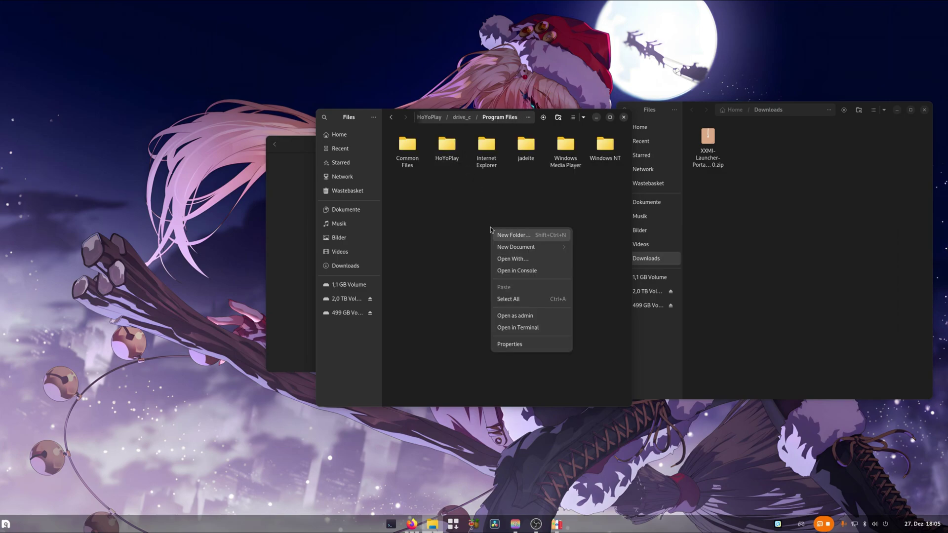
left_click(516, 240)
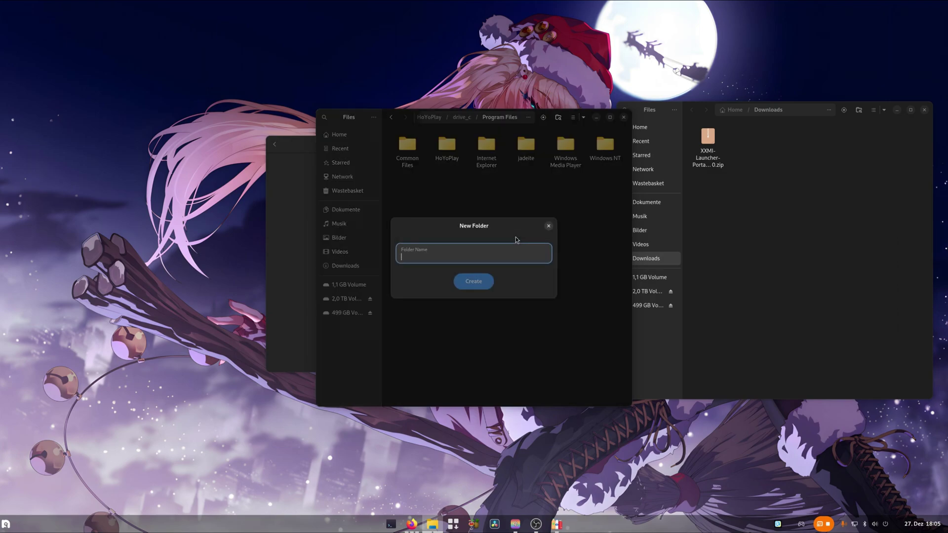
type("XXMI")
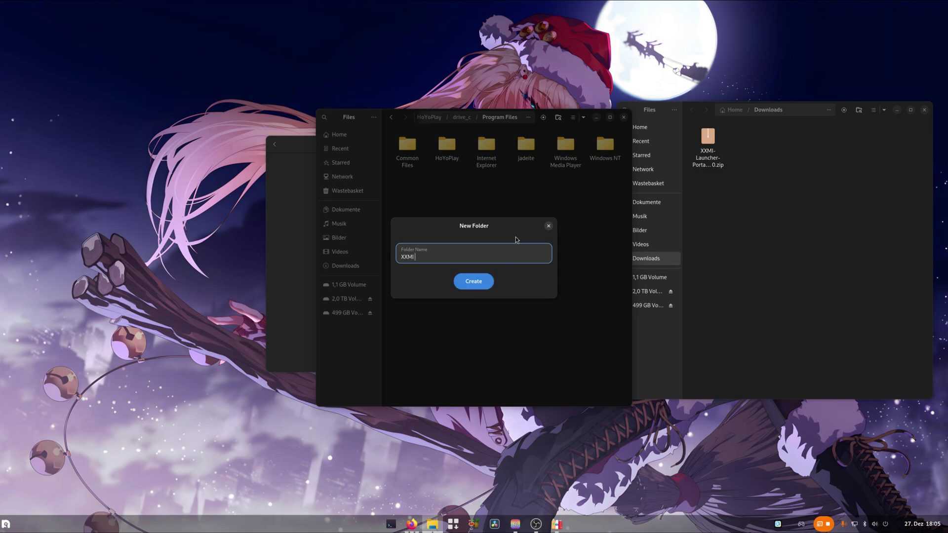
type(" Launcher")
key("Return")
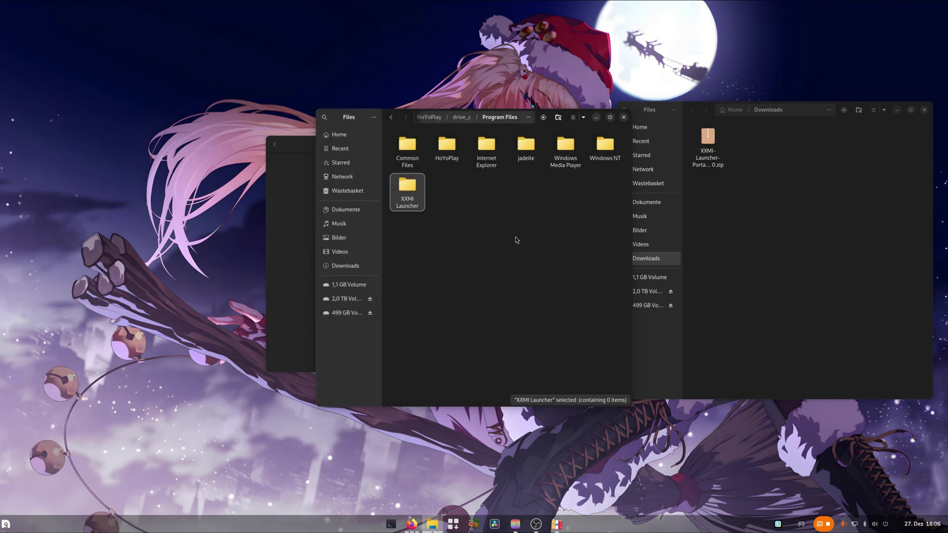
key("Return")
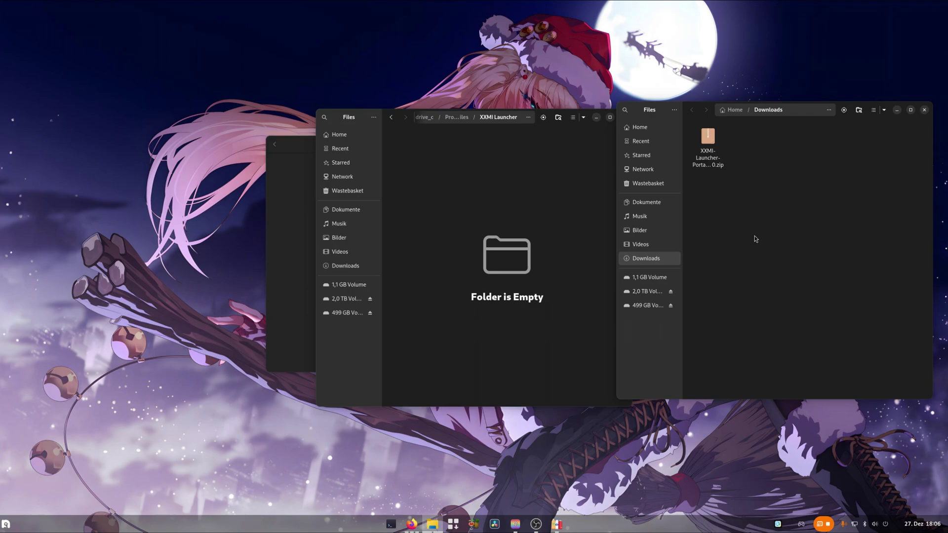
left_click_drag(708, 146, 500, 194)
left_click(500, 194)
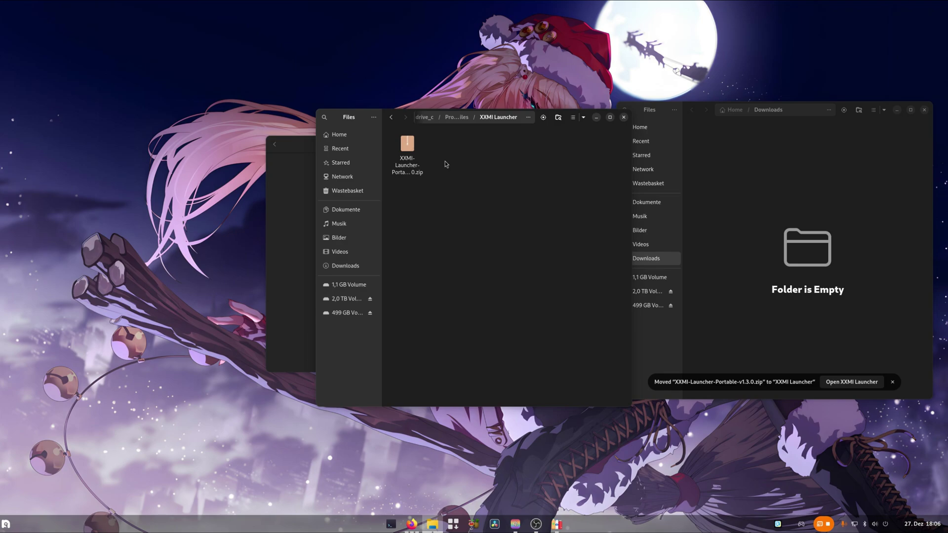
Extract the XXMI Launcher zip's contents into the XXMI Launcher folder with File Roller
double_click(408, 145)
left_click(386, 179)
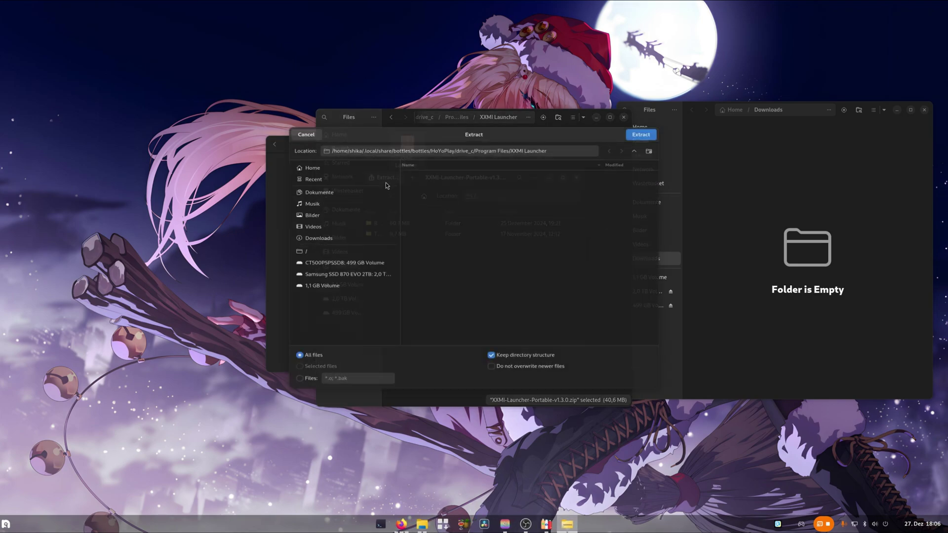
left_click(641, 134)
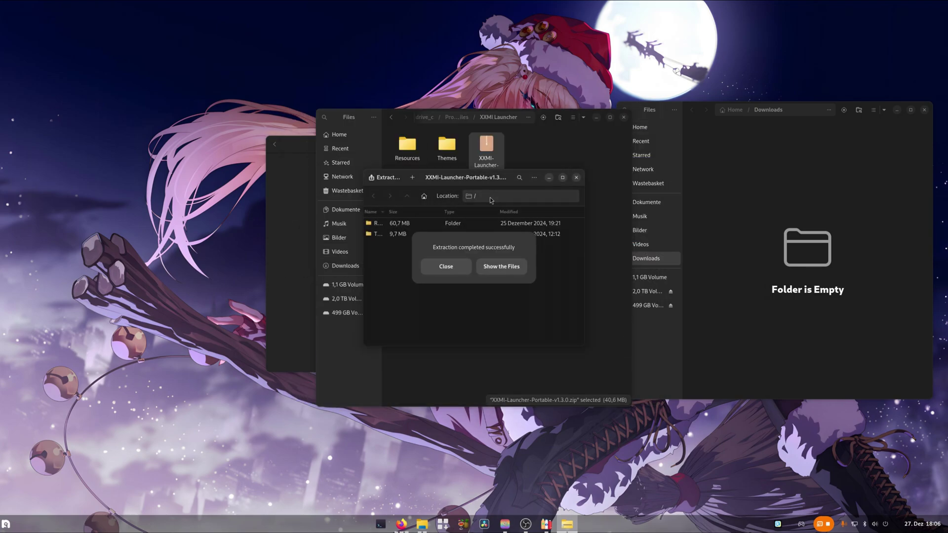
left_click(446, 266)
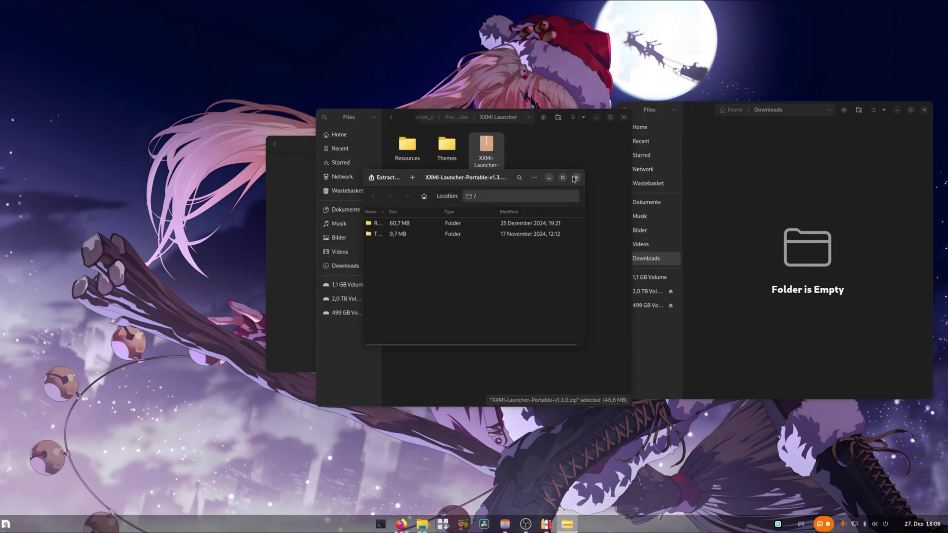
left_click(575, 178)
Delete the leftover zip and close the Downloads and XXMI Launcher windows
mouse_move(445, 201)
left_mouse_down()
mouse_move(398, 159)
mouse_move(431, 198)
left_mouse_up()
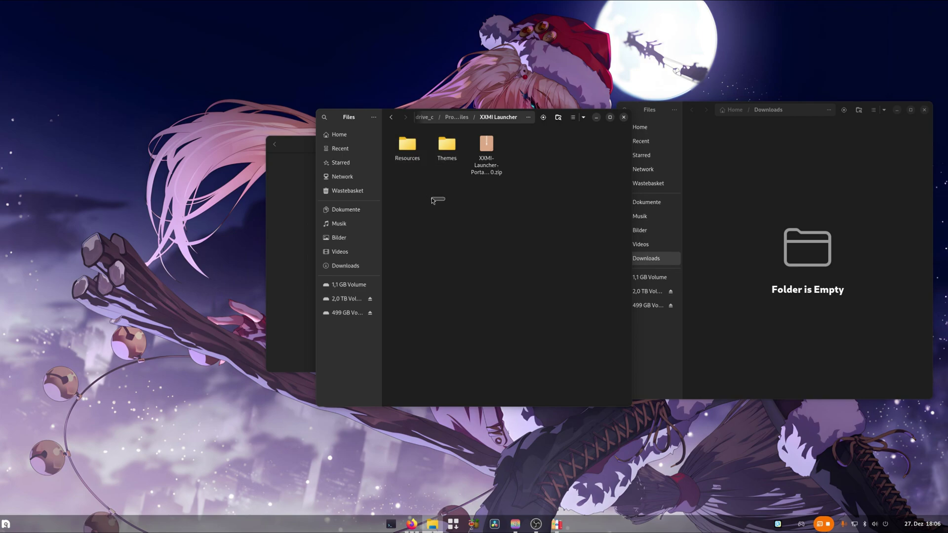
left_click(486, 150)
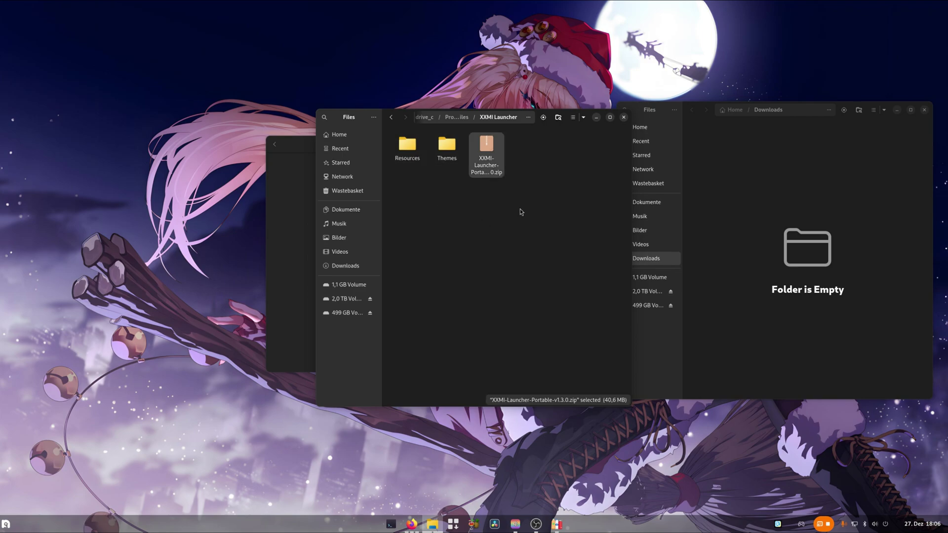
key("Delete")
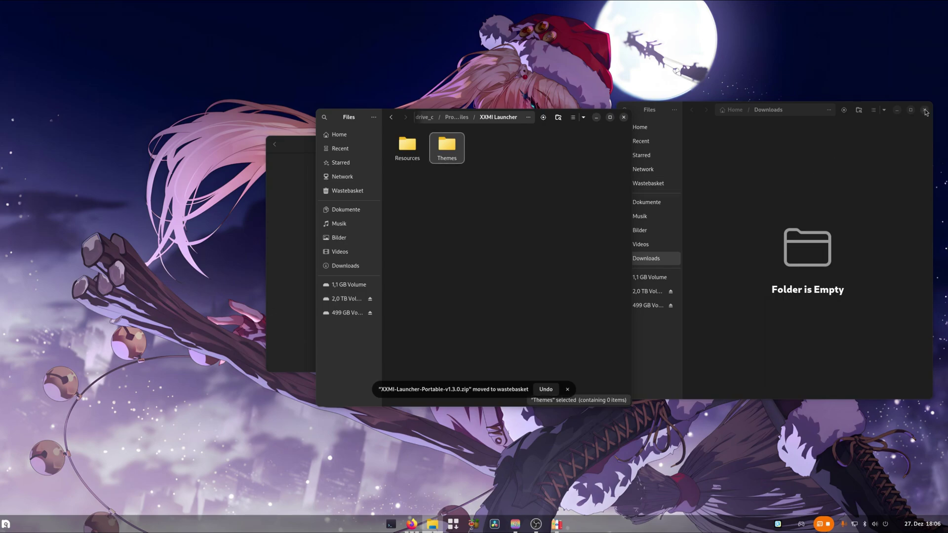
left_click(925, 112)
left_click(623, 117)
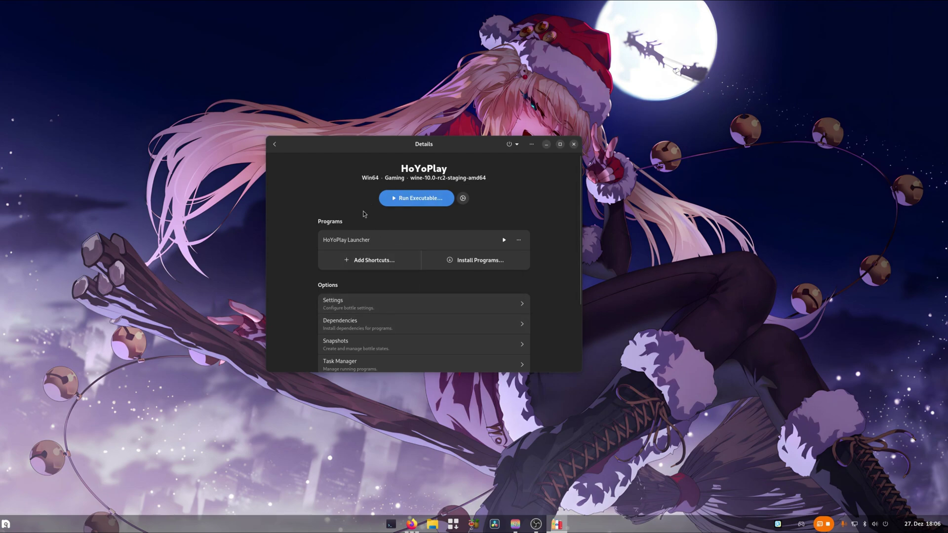
Add a program to the bottle, browsing to .local/share/bottles/bottles/HoYoPlay/drive_c/Program Files
left_click(394, 263)
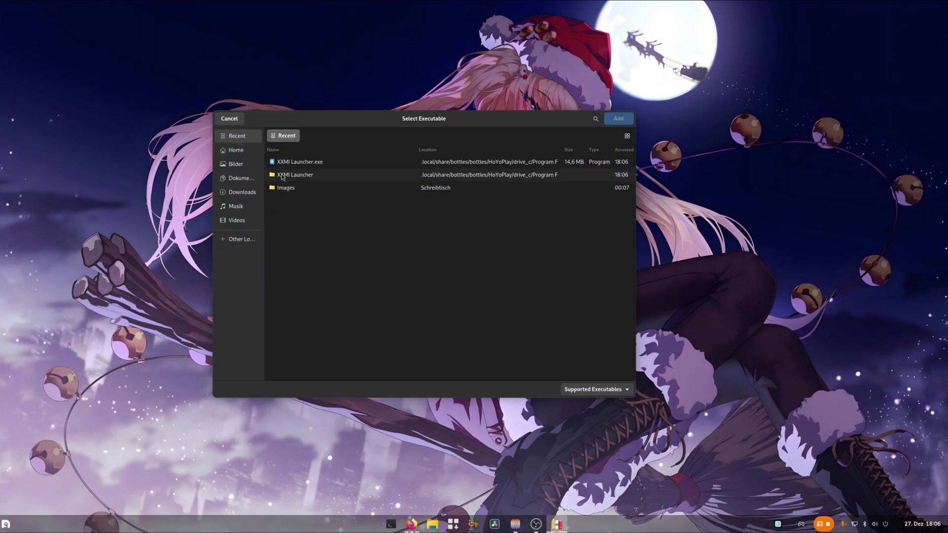
left_click(240, 150)
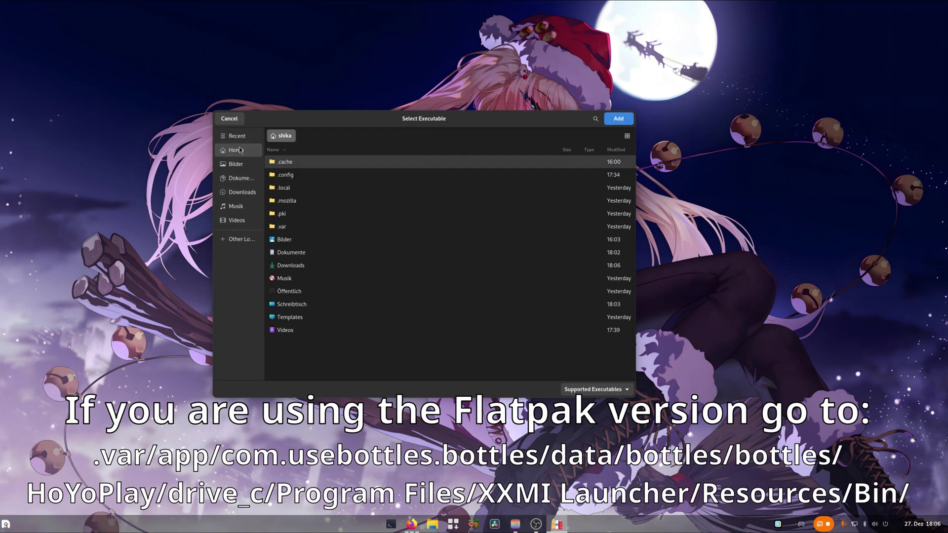
double_click(307, 189)
double_click(306, 165)
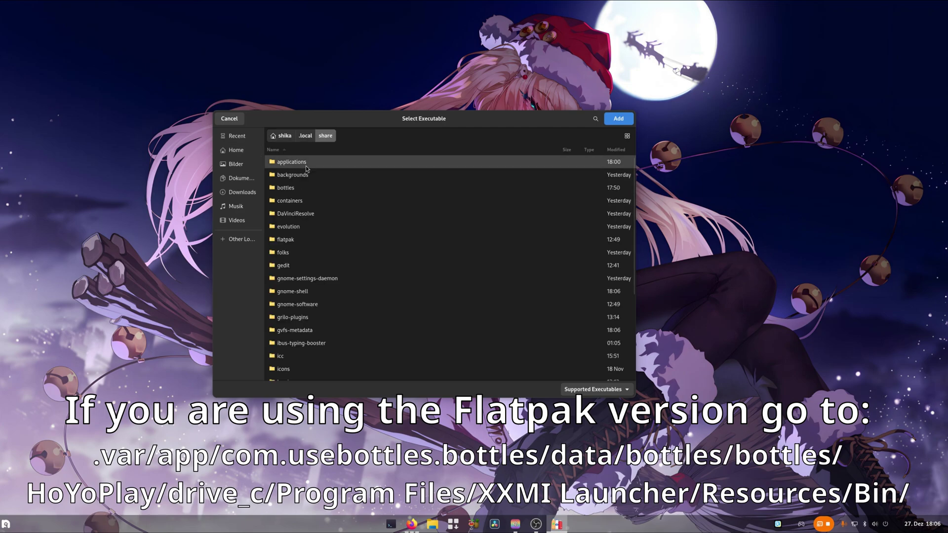
double_click(307, 189)
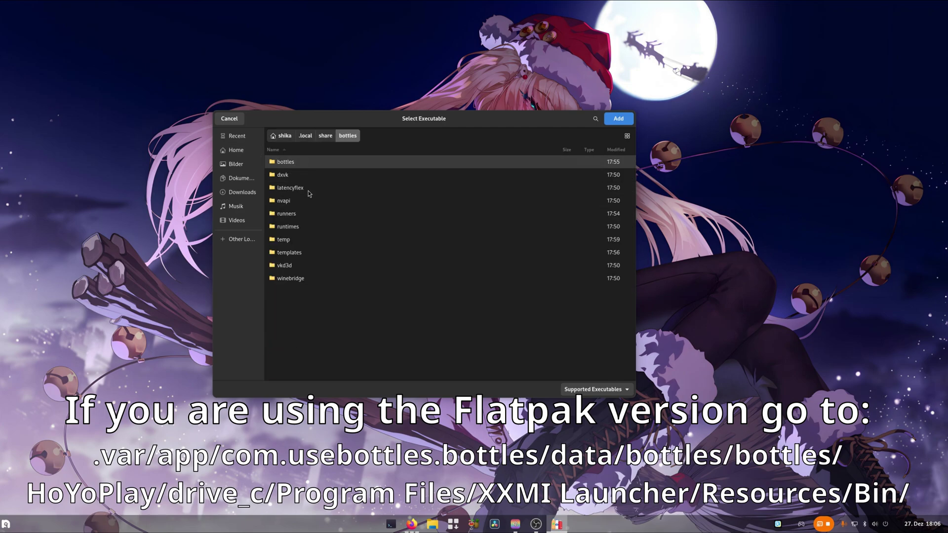
double_click(310, 164)
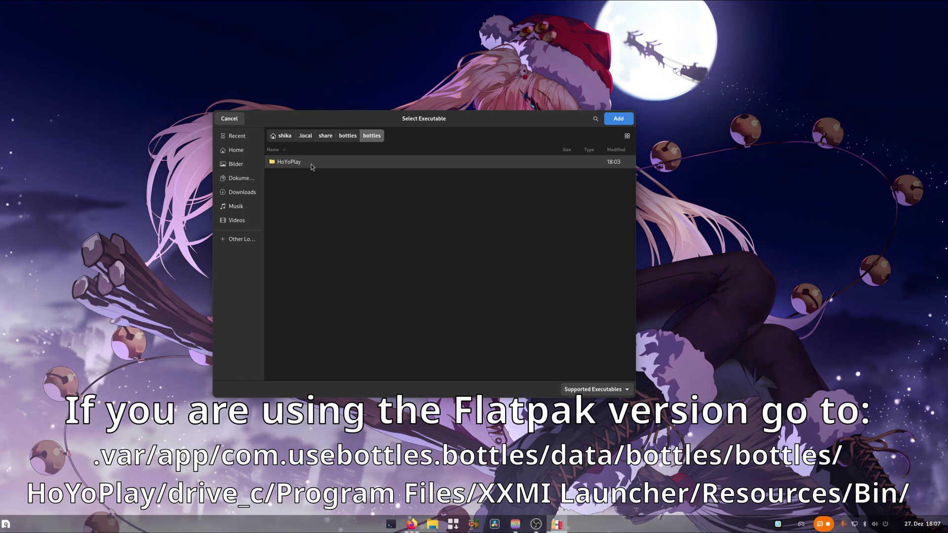
double_click(311, 166)
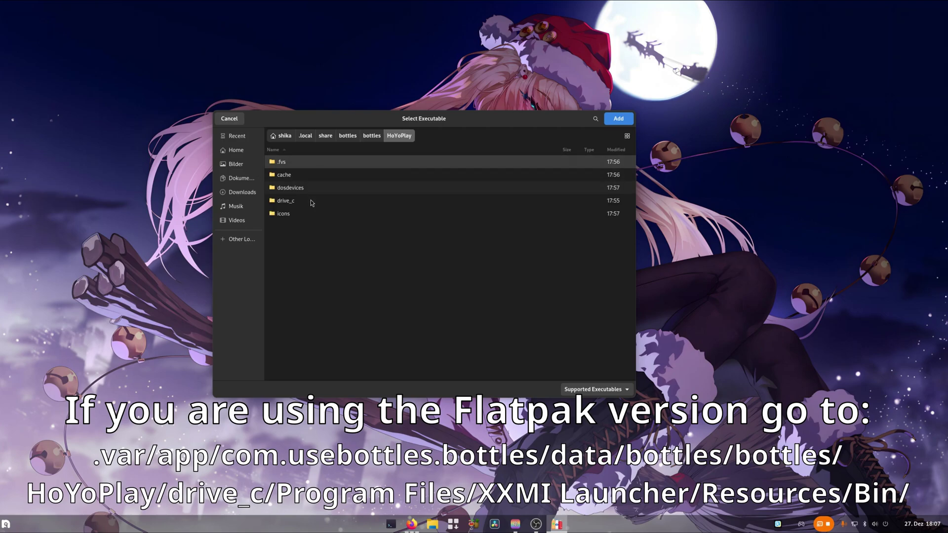
double_click(311, 201)
double_click(312, 175)
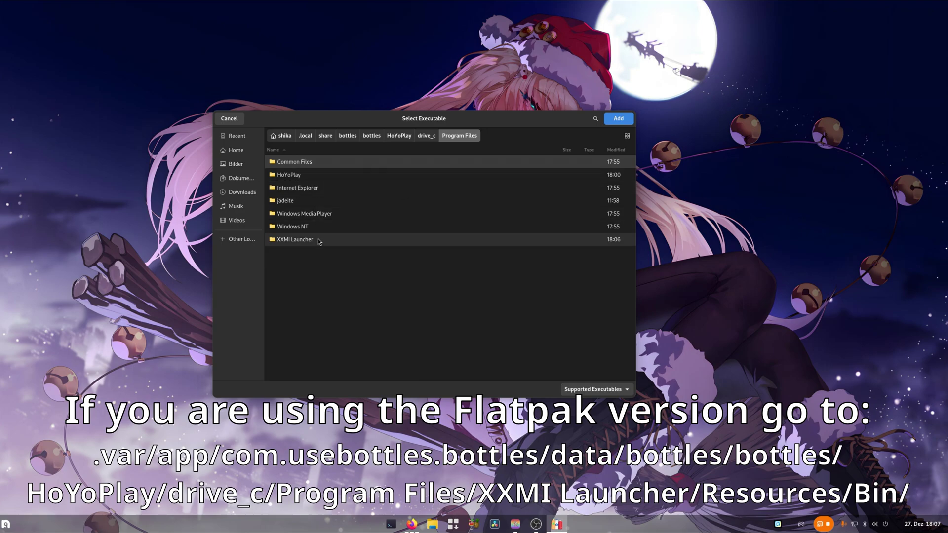
Select XXMI Launcher.exe in XXMI Launcher/Resources/Bin and add it to the bottle
double_click(318, 241)
double_click(294, 163)
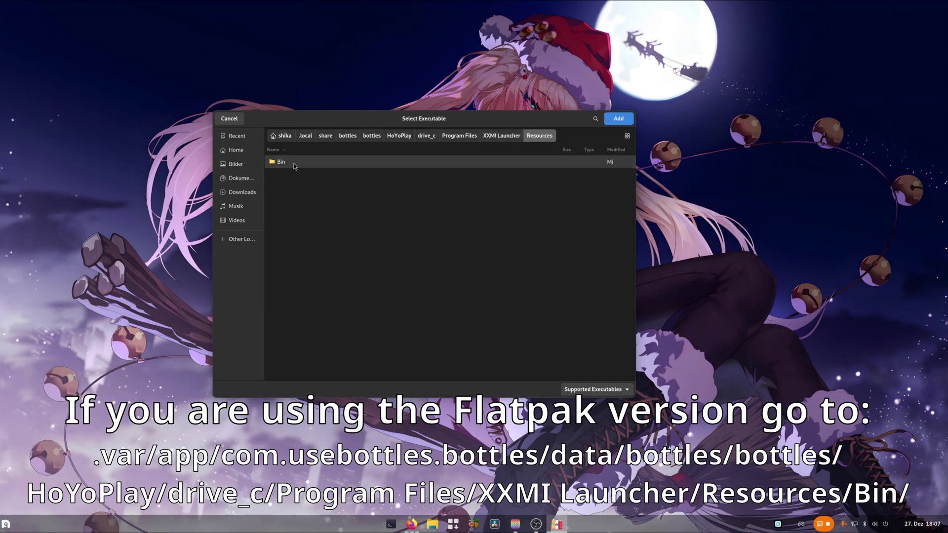
double_click(295, 164)
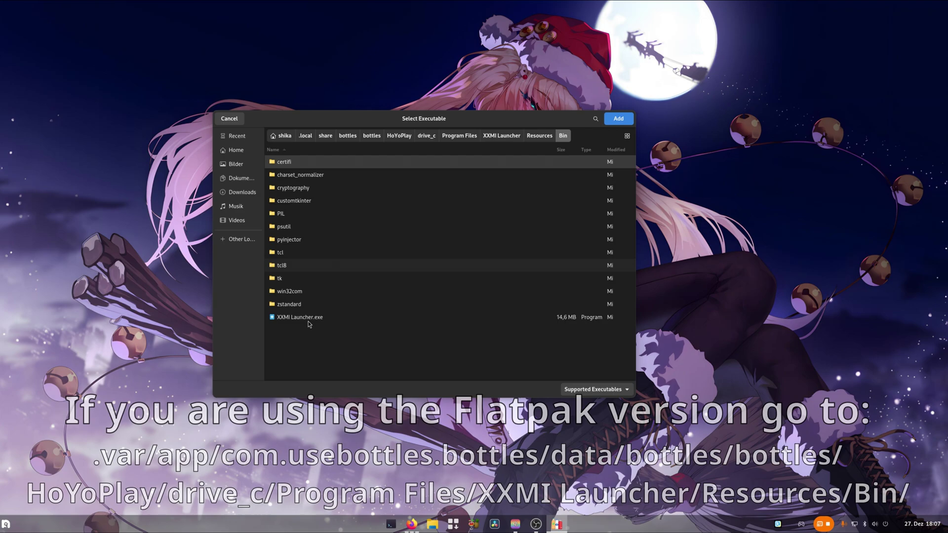
left_click(328, 321)
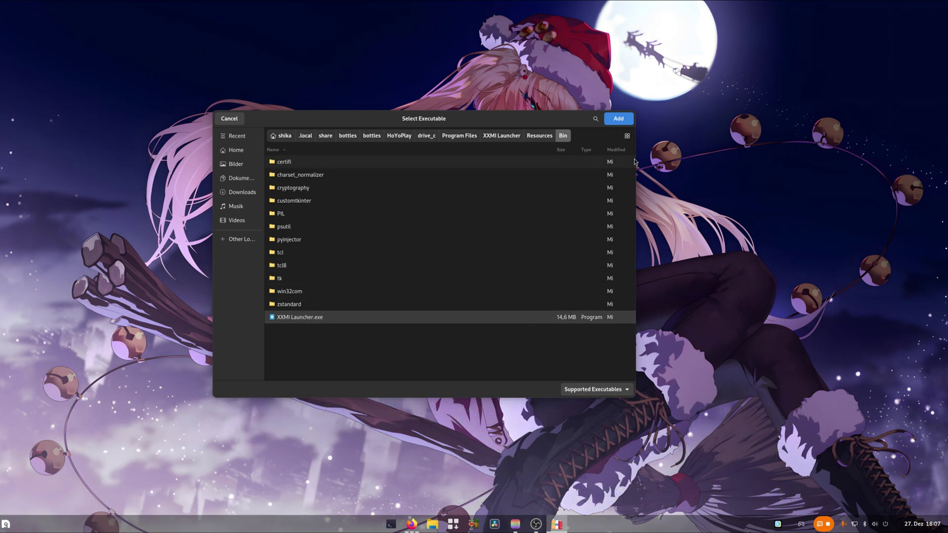
left_click(610, 119)
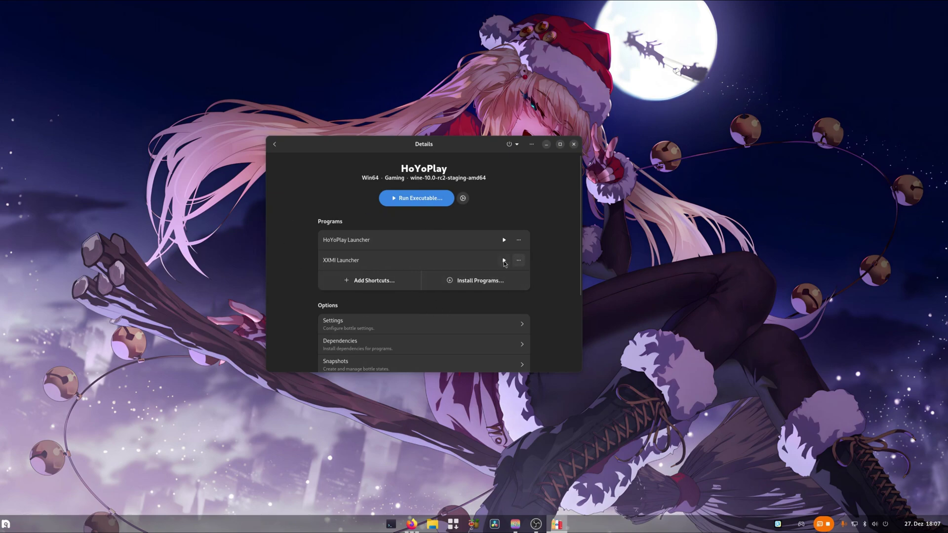
Run XXMI Launcher from the HoYoPlay bottle and open its Genshin Impact page
left_click(504, 261)
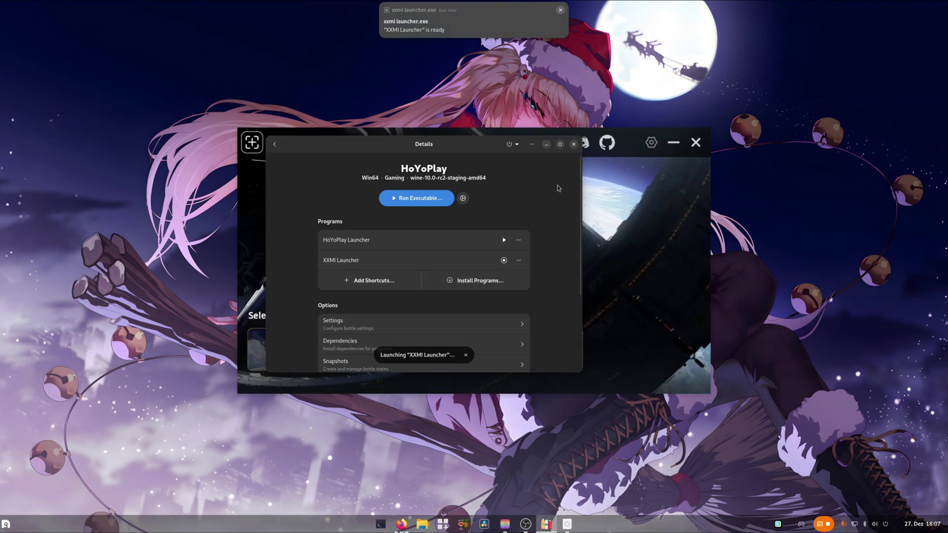
left_click(546, 144)
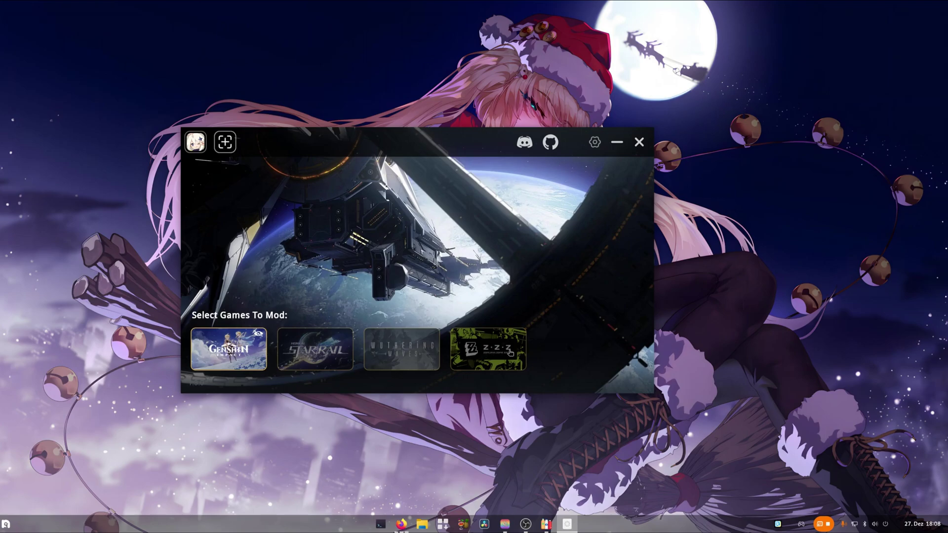
left_click(199, 145)
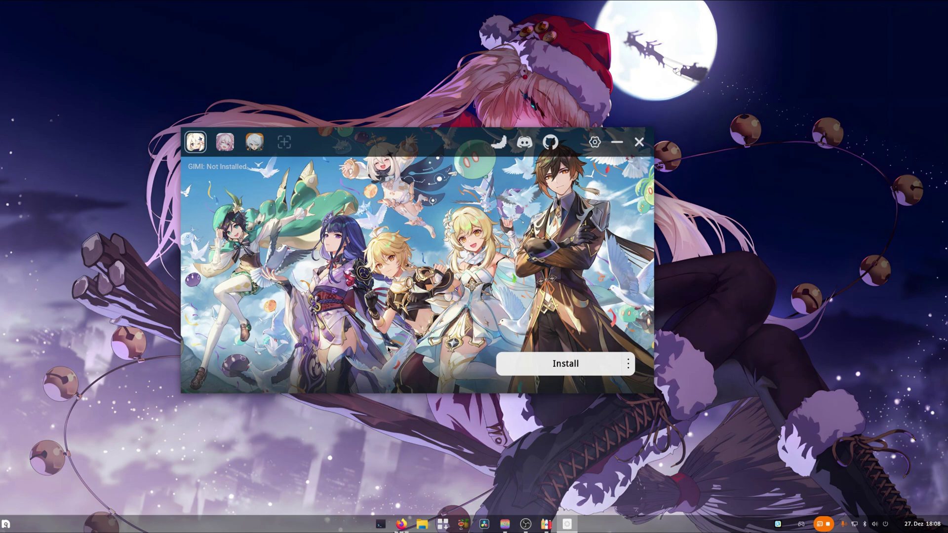
Point GIMI's game folder to C:/Program Files/HoYoPlay/games/Genshin Impact game and save
left_click(542, 373)
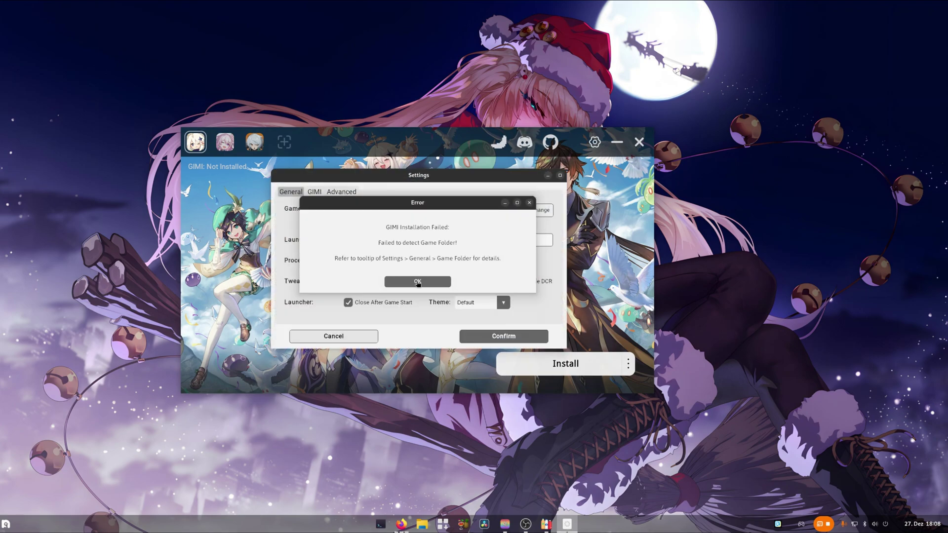
left_click(417, 282)
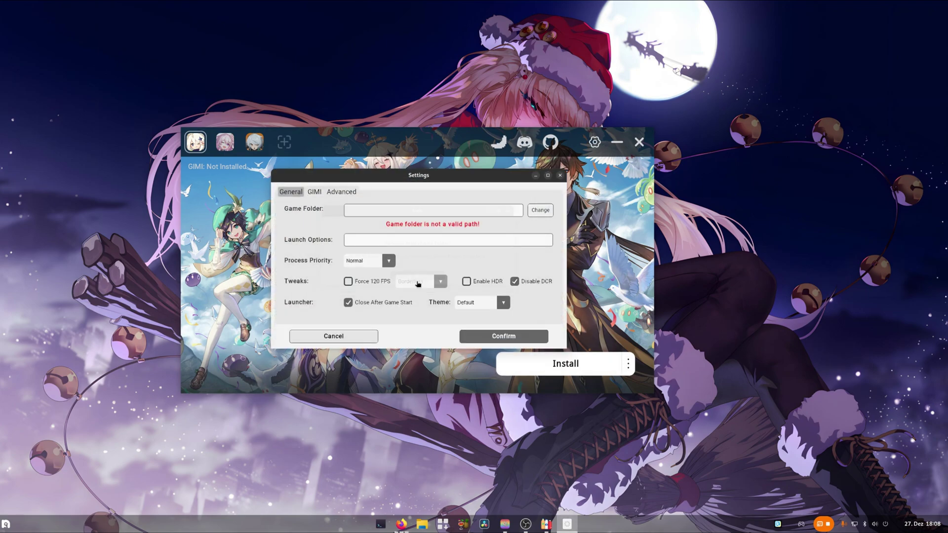
left_click(543, 212)
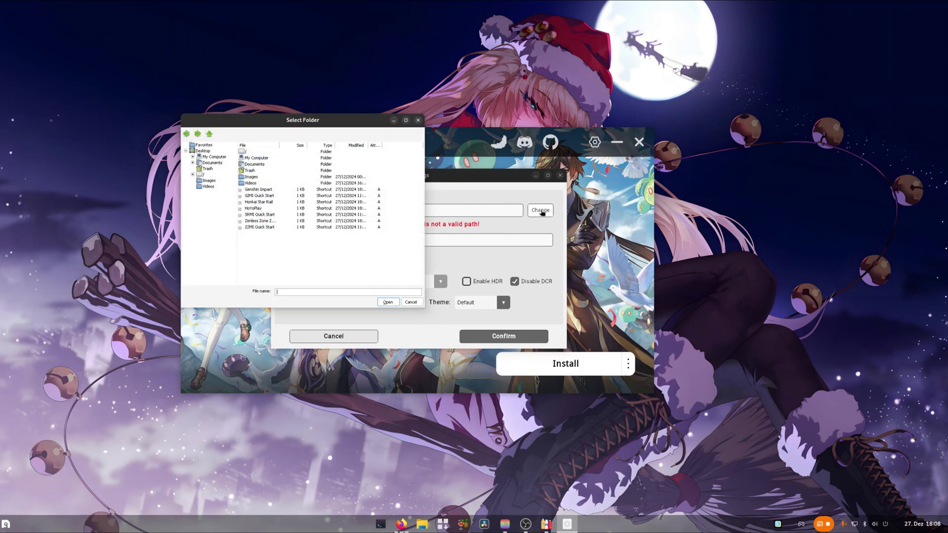
left_click(213, 158)
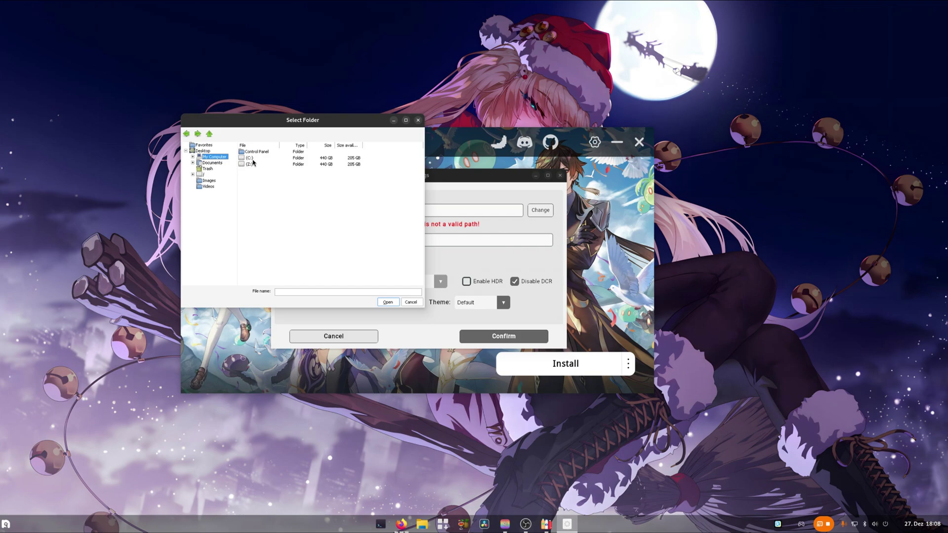
type("C:\\Program Files\\HoYoPlay")
key("Return")
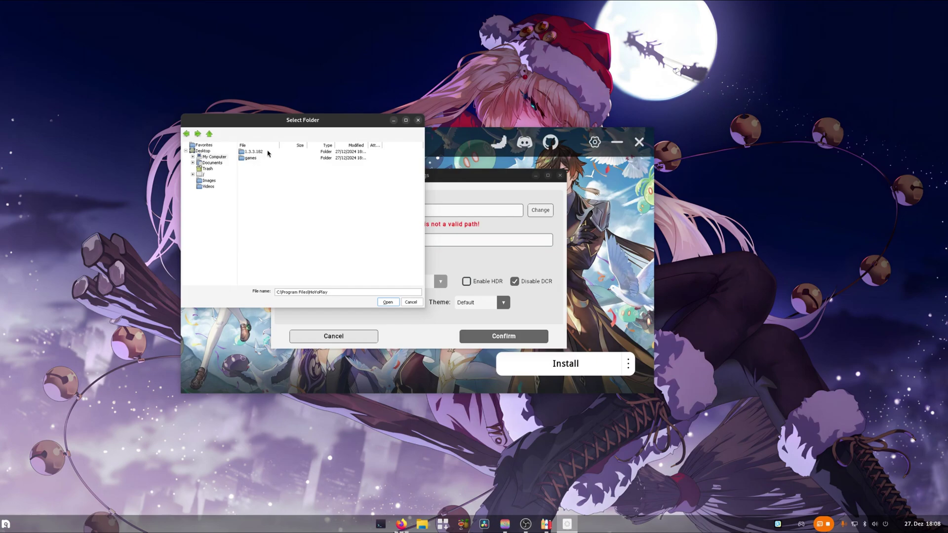
double_click(251, 158)
left_click_drag(264, 124, 115, 183)
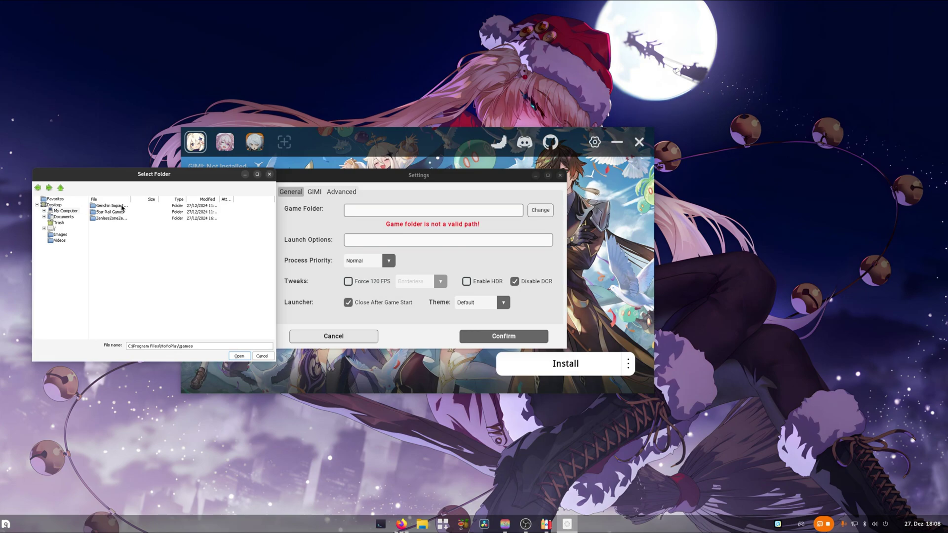
left_click(111, 206)
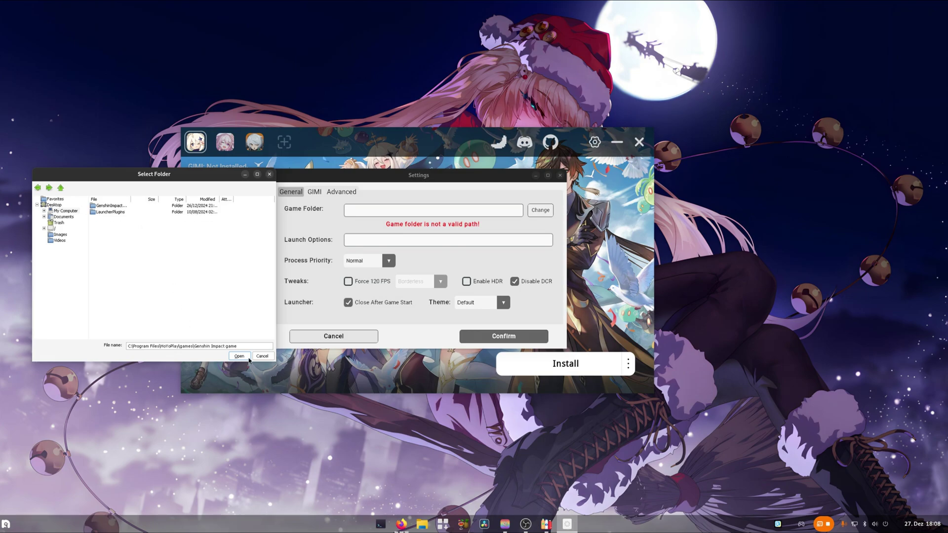
left_click(240, 356)
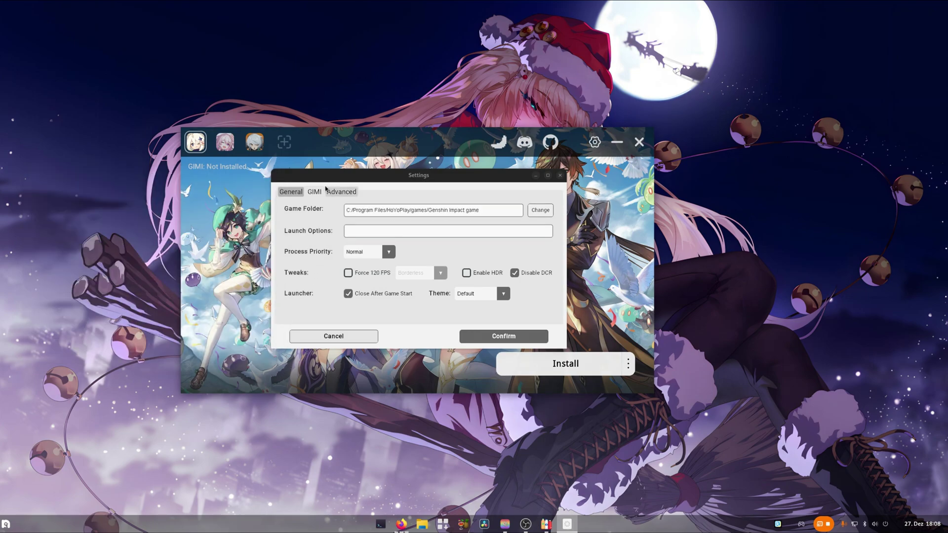
left_click(484, 342)
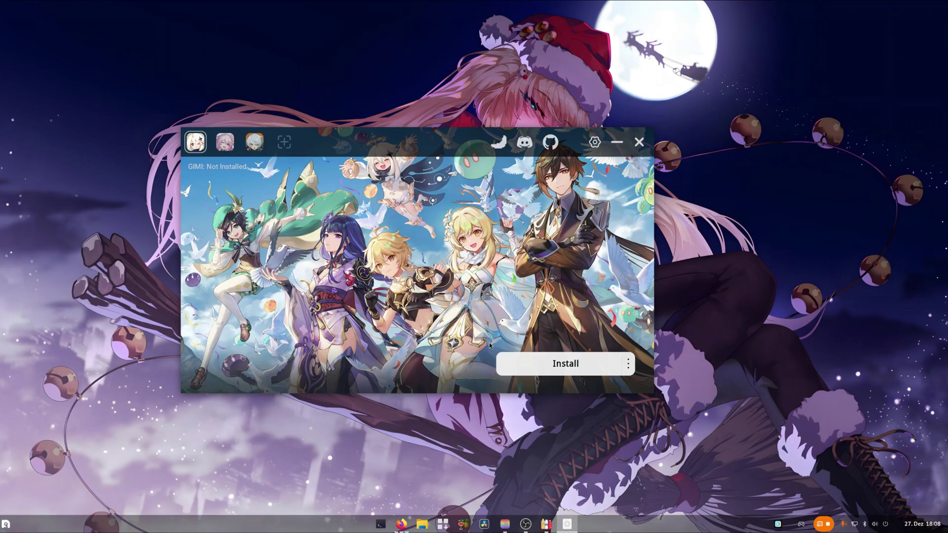
Install GIMI, then set Star Rail's game folder under HoYoPlay games and install SRMI
left_click(556, 370)
left_click(225, 142)
left_click(565, 364)
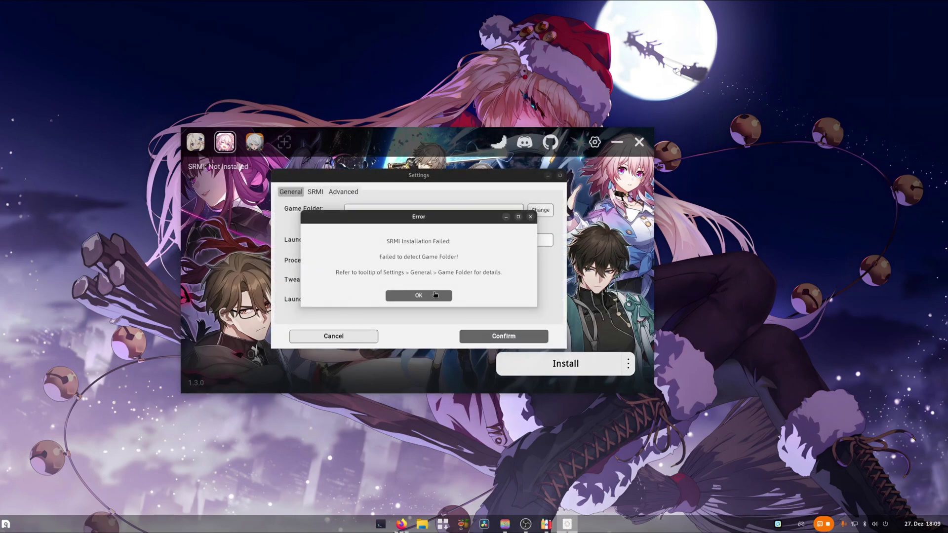
left_click(433, 295)
left_click(539, 209)
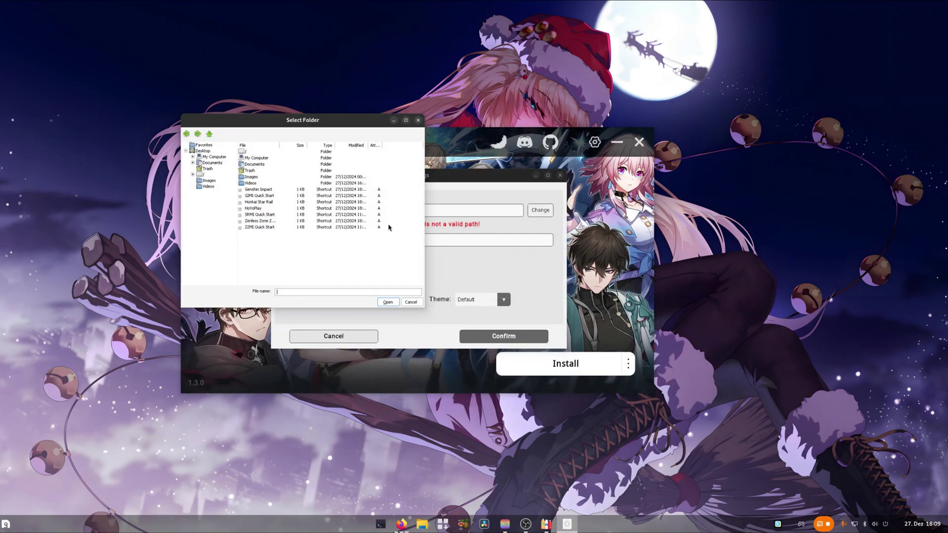
double_click(261, 159)
left_click(261, 159)
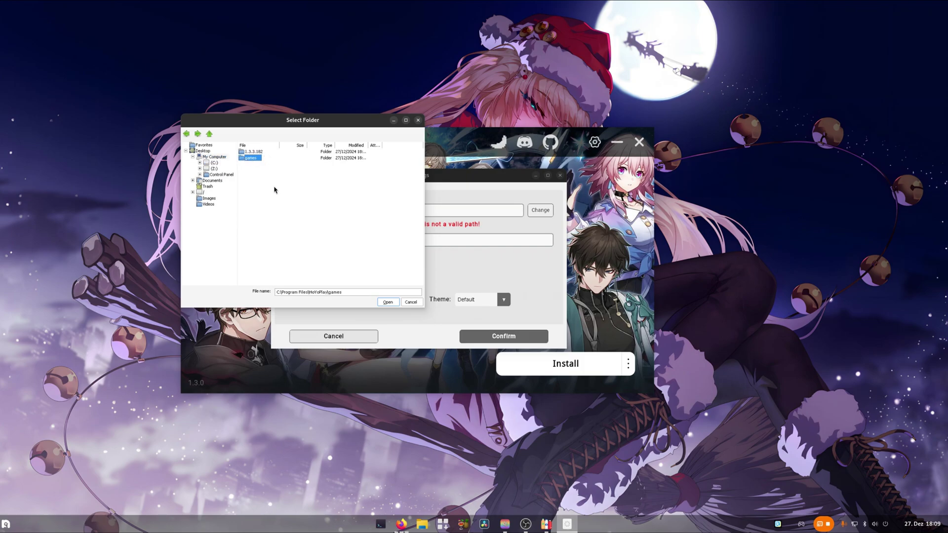
left_click(387, 301)
left_click(494, 338)
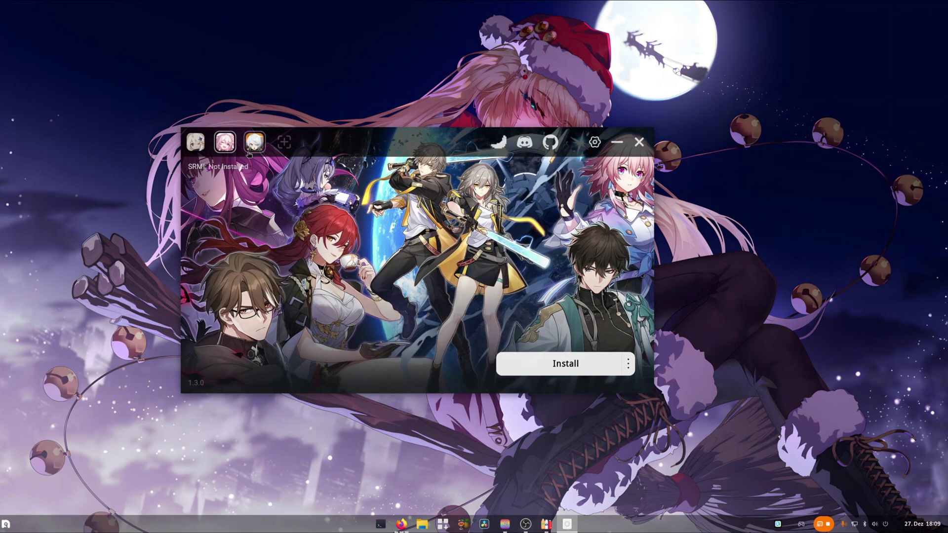
left_click(534, 363)
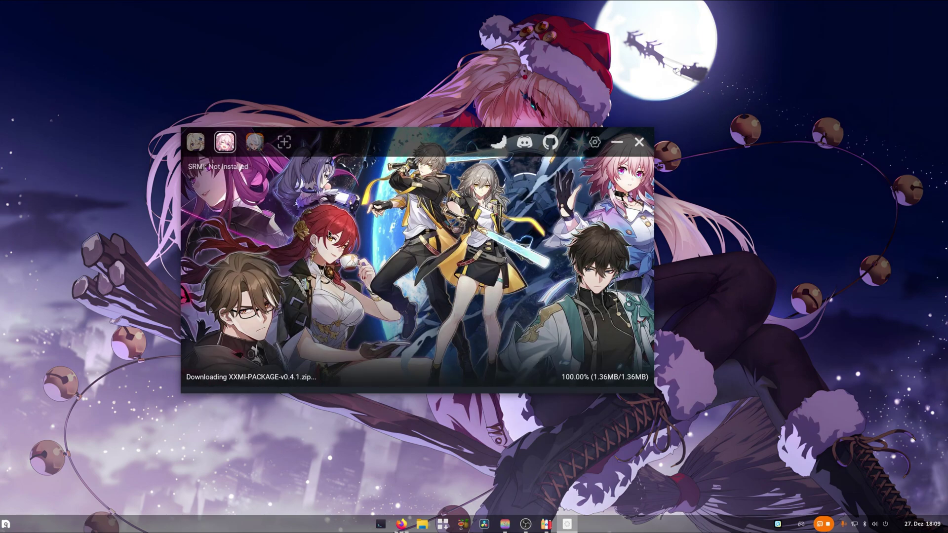
Set Zenless Zone Zero's game folder to the ZenlessZoneZero folder under HoYoPlay/games and save
left_click(254, 142)
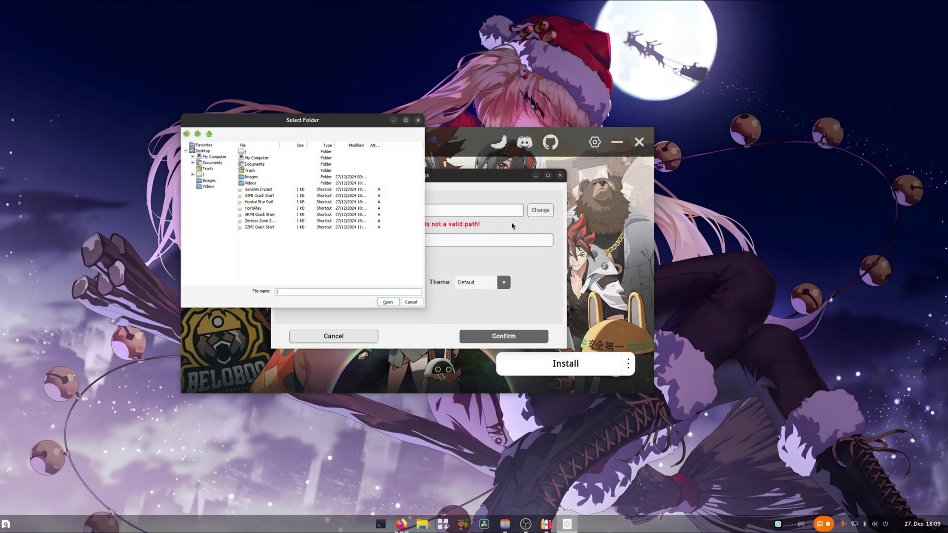
double_click(214, 157)
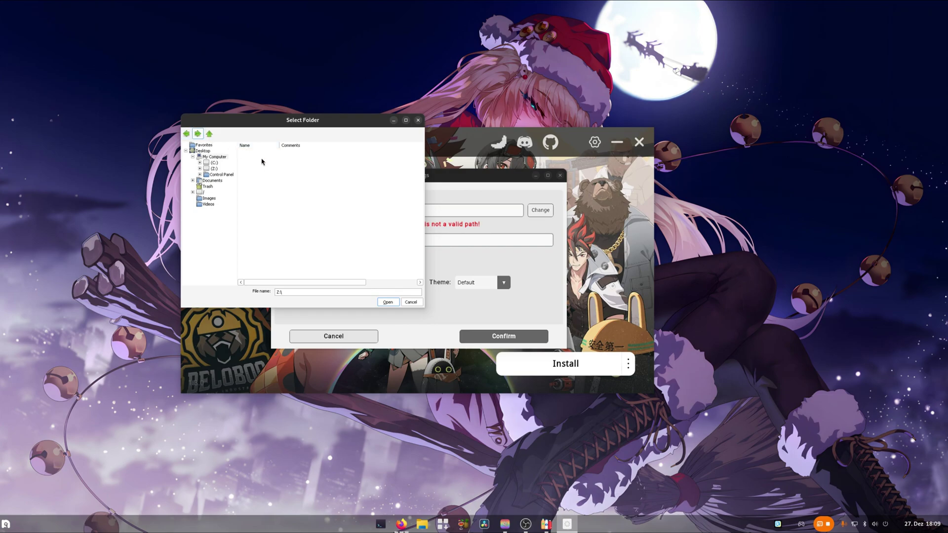
key("ctrl+v")
key("Return")
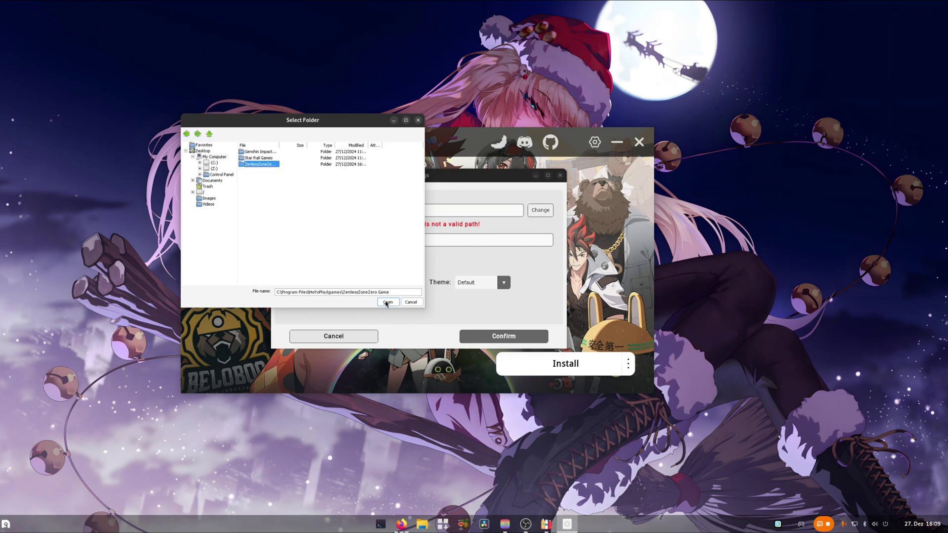
left_click(387, 301)
left_click(516, 337)
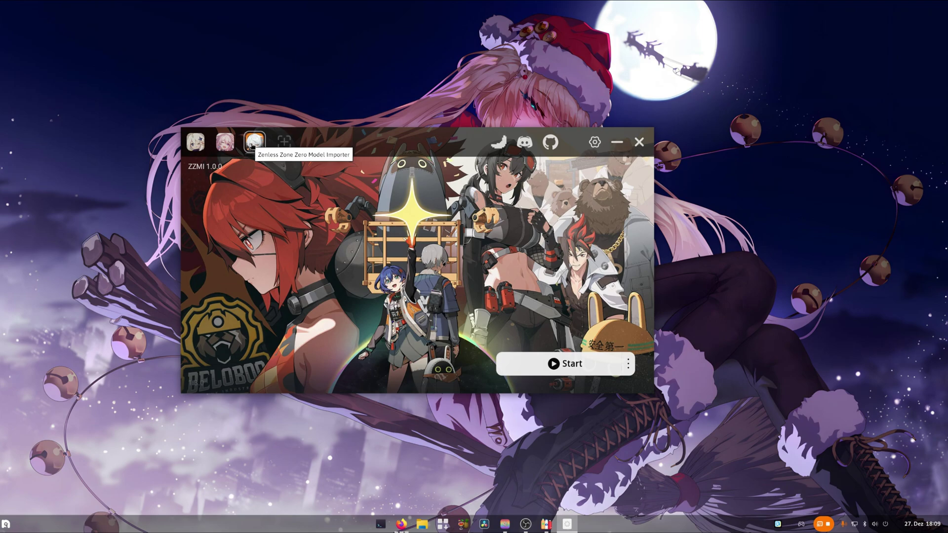
Switch from the Genshin Impact importer to Honkai Star Rail and launch it with SRMI
left_click(195, 142)
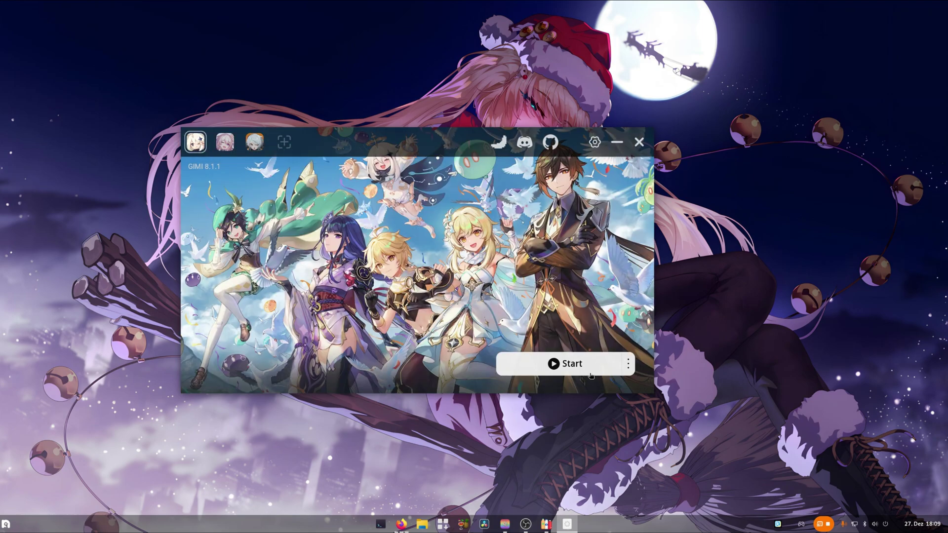
left_click(225, 142)
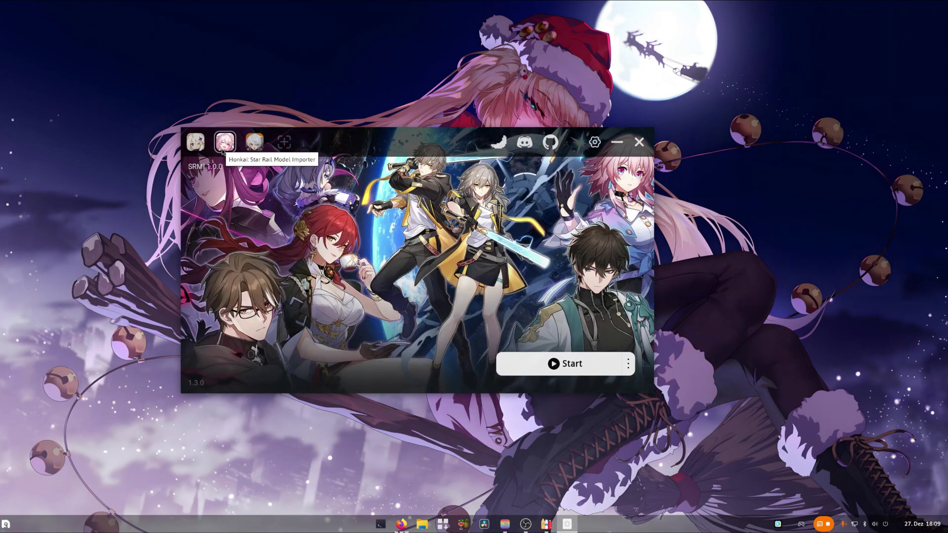
left_click(556, 374)
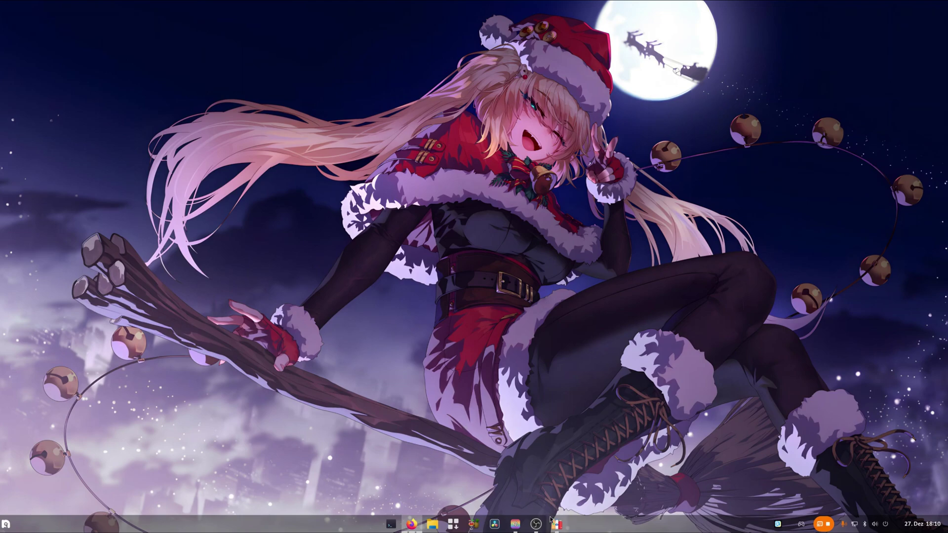
Run XXMI Launcher from the HoYoPlay bottle, enable Custom Launch under Advanced settings, and confirm
left_click(557, 525)
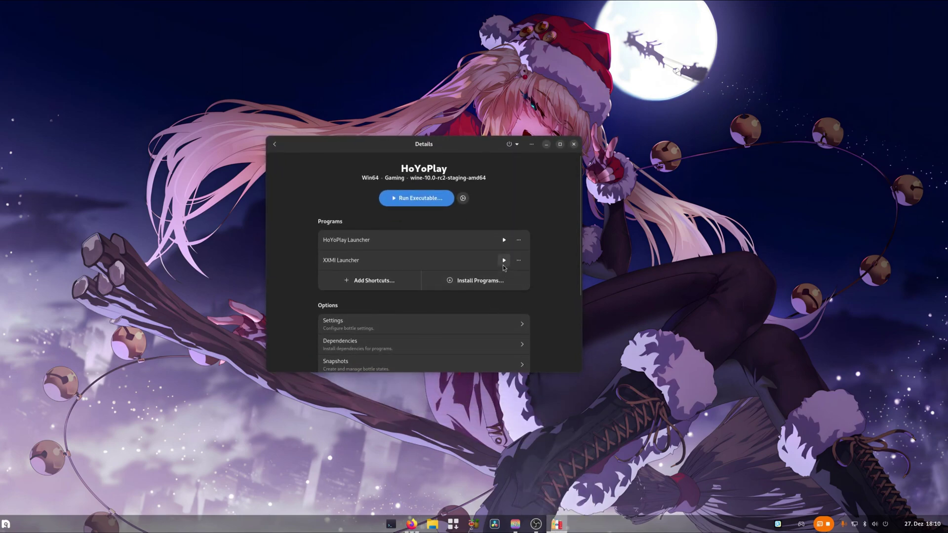
left_click(504, 261)
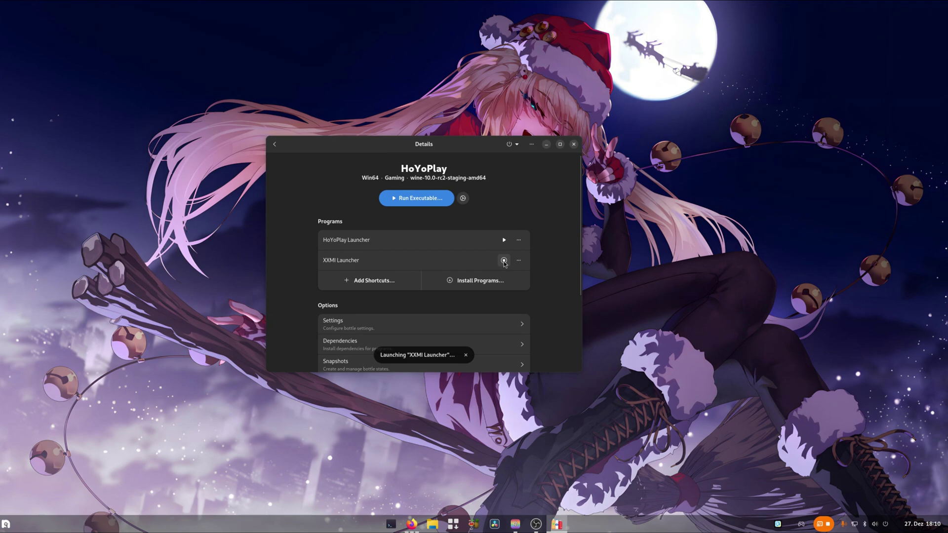
left_click(651, 142)
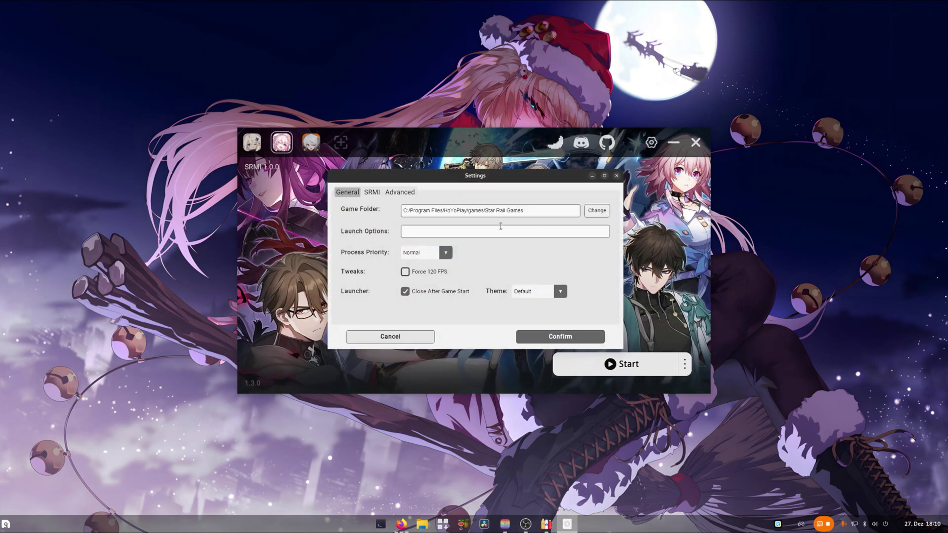
left_click(393, 193)
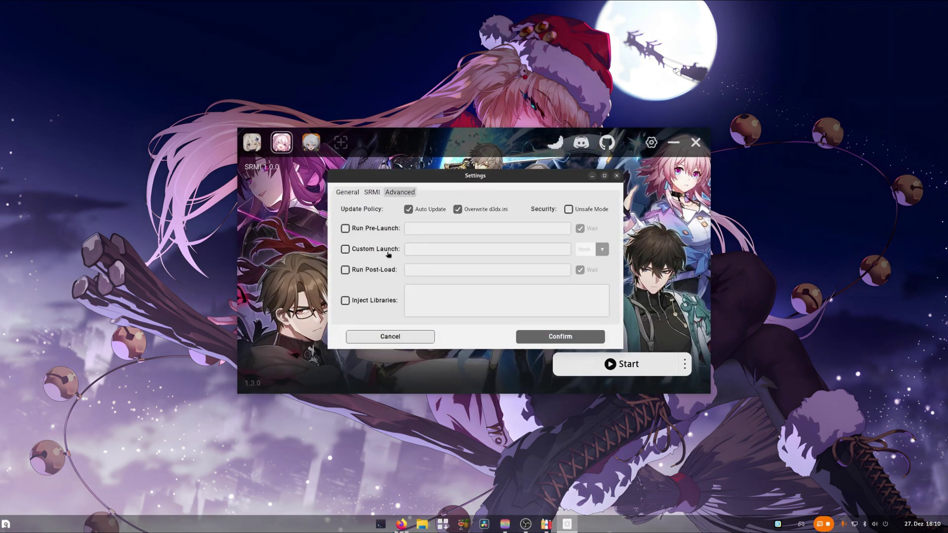
left_click(447, 248)
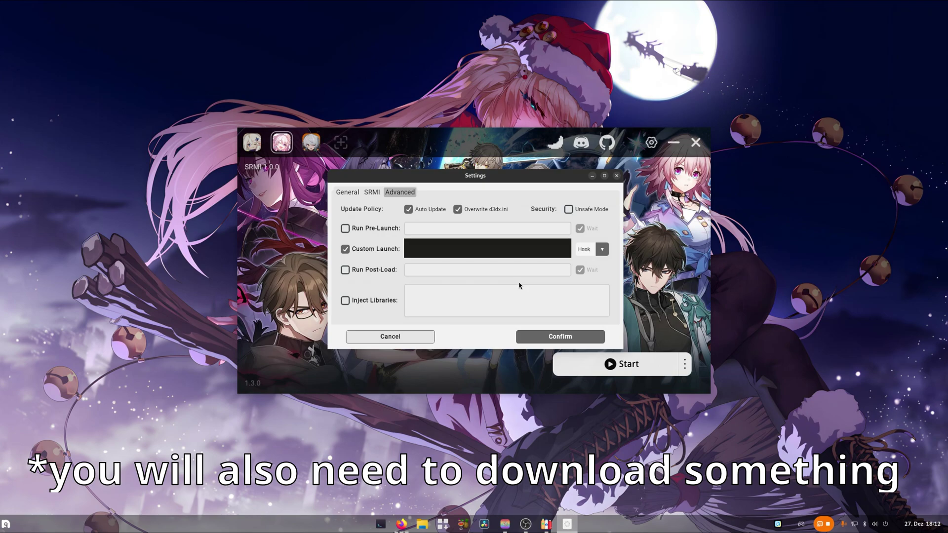
left_click(560, 336)
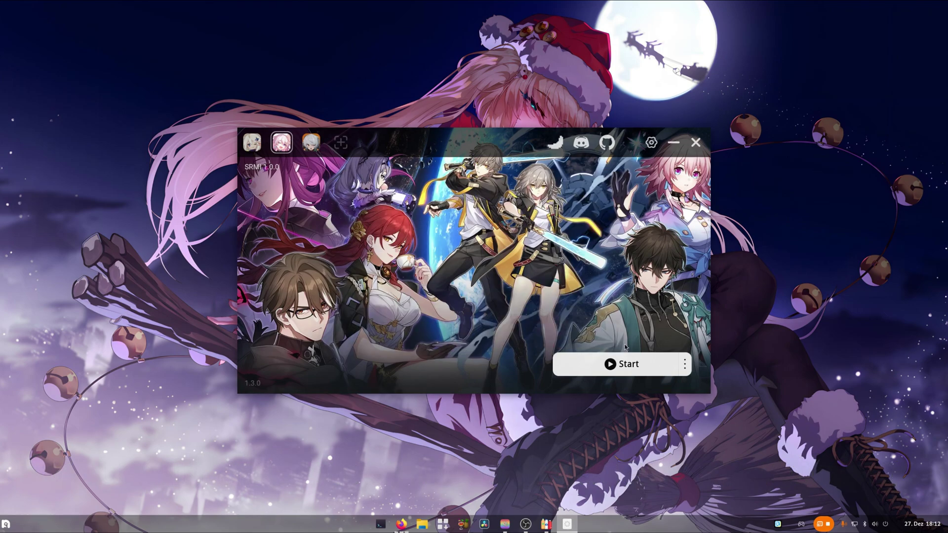
Start Honkai: Star Rail with SRMI from the launcher
left_click(628, 365)
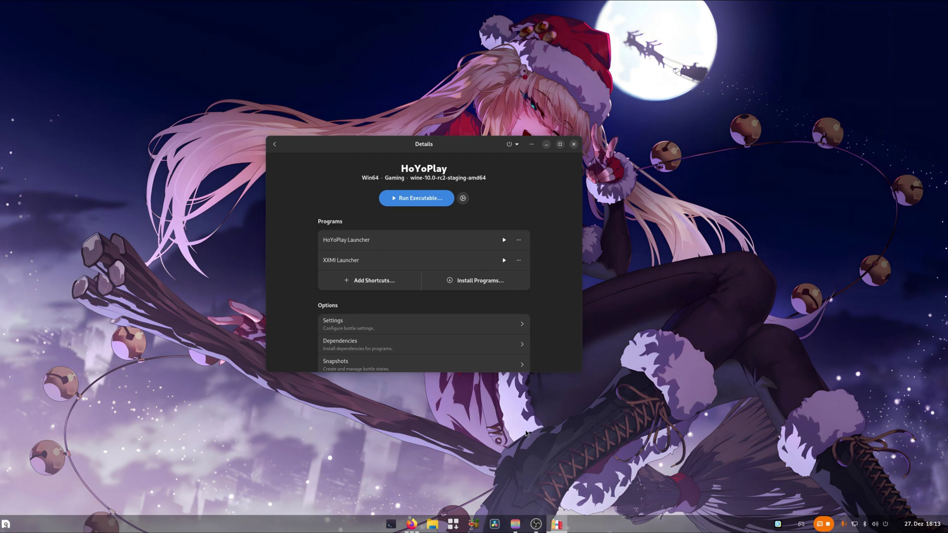
Browse the HoYoPlay bottle's files to Program Files > XXMI Launcher > ZZMI > Mods
left_click(532, 145)
left_click(538, 181)
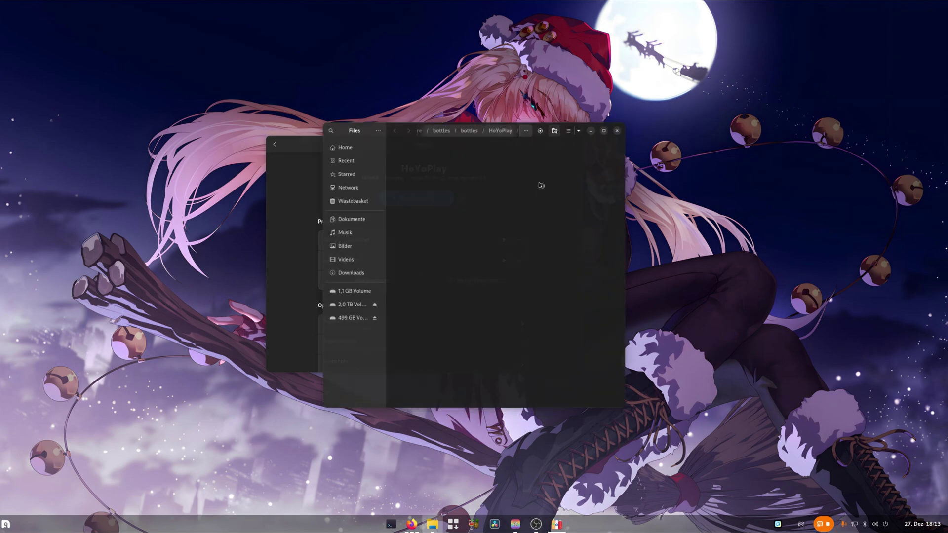
double_click(486, 164)
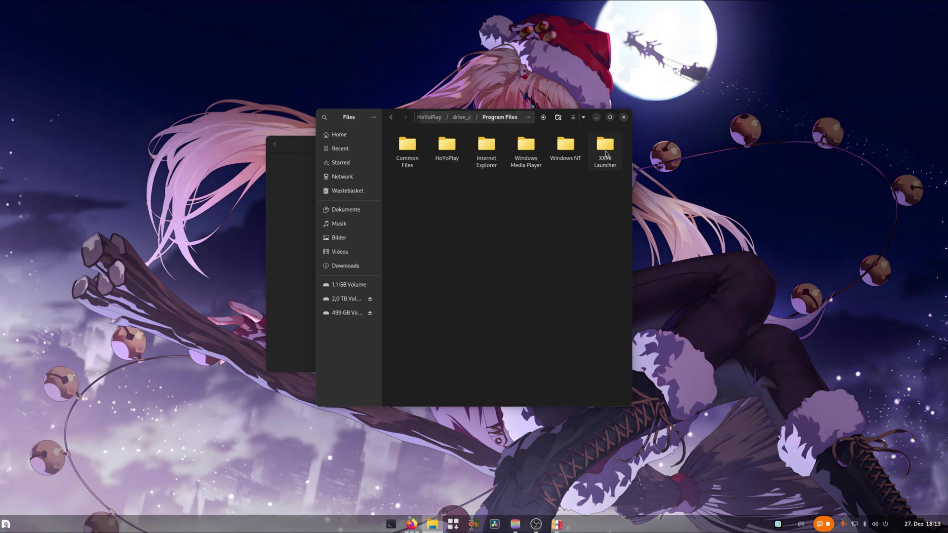
double_click(606, 154)
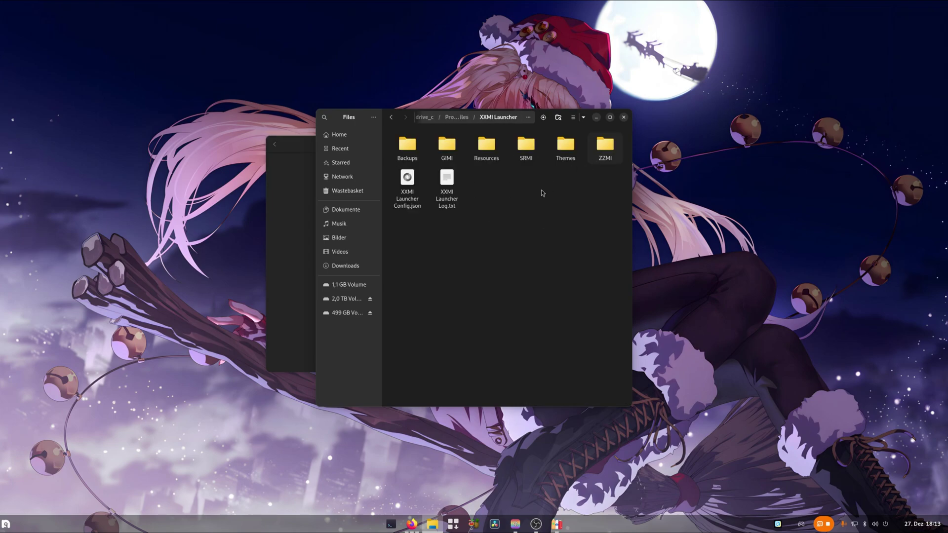
double_click(600, 156)
double_click(446, 147)
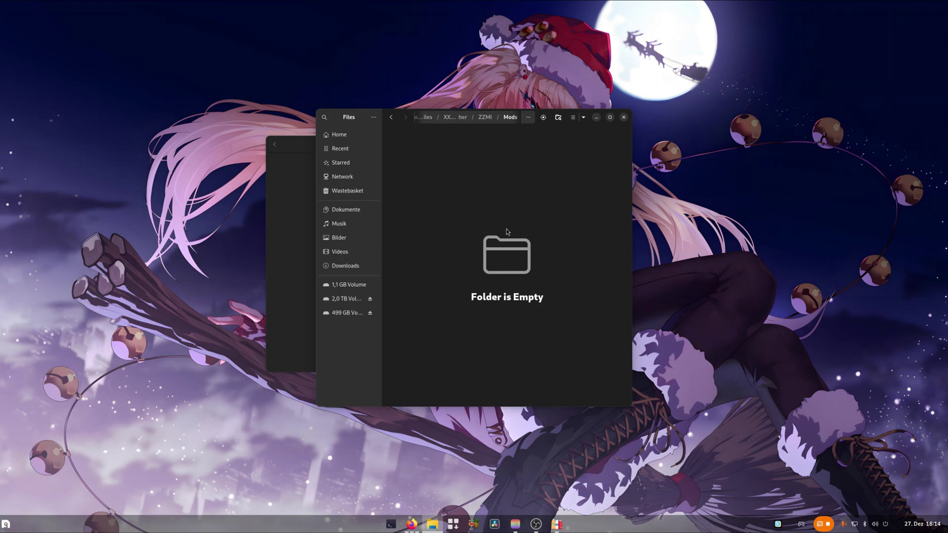
key("alt+Tab")
left_click_drag(435, 106, 416, 54)
Drop the Nicole mod .rar into the Mods folder and extract it there
key("super+h")
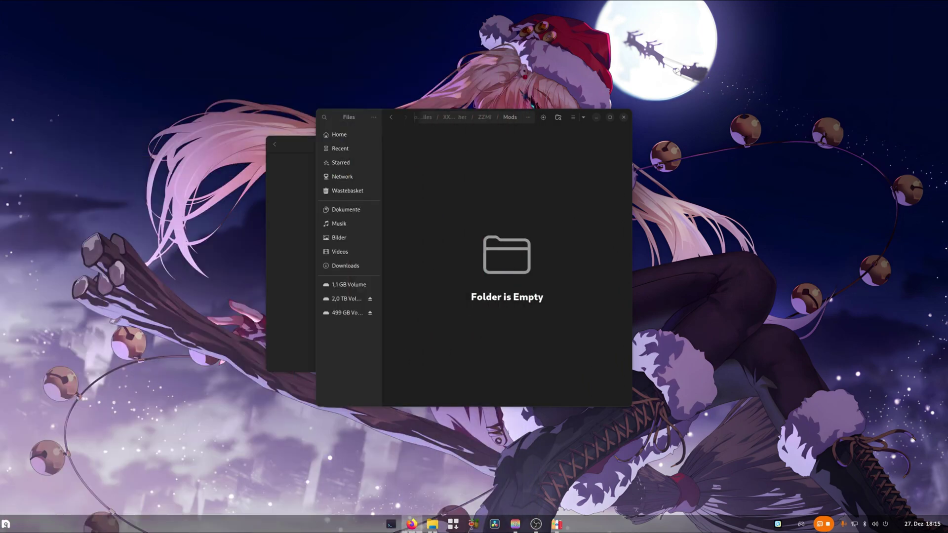
left_click_drag(345, 214, 522, 197)
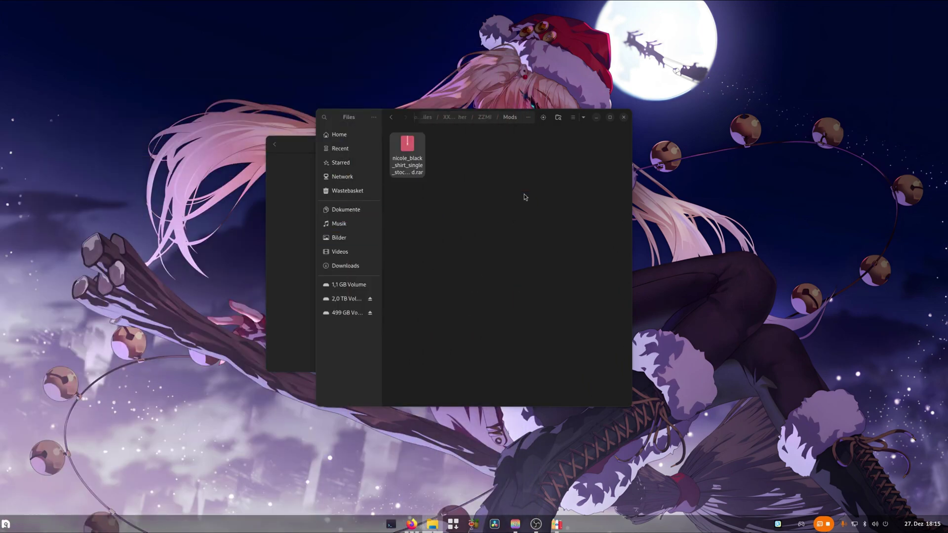
right_click(407, 163)
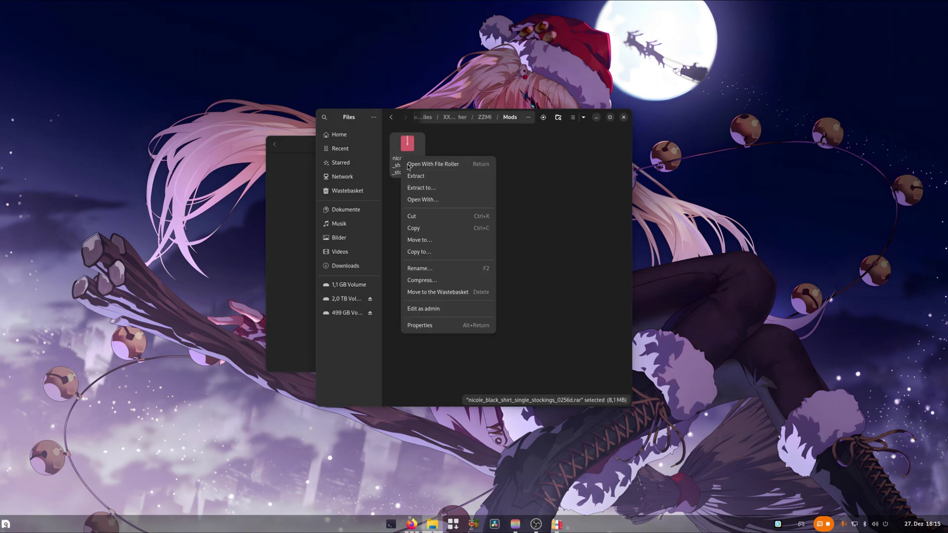
left_click(408, 165)
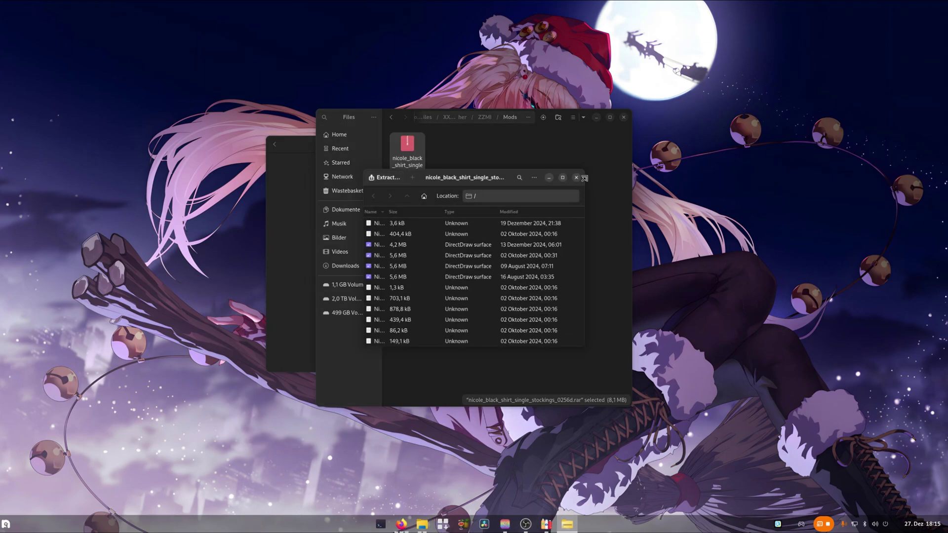
left_click(576, 177)
right_click(397, 151)
left_click(419, 167)
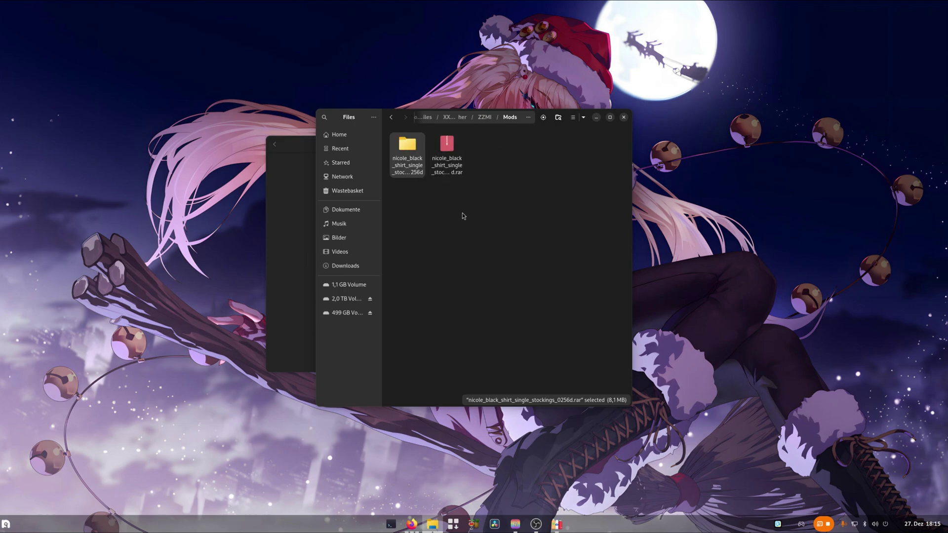
Delete the leftover .rar, check the extracted mod folder's files, and close Files
left_click(454, 192)
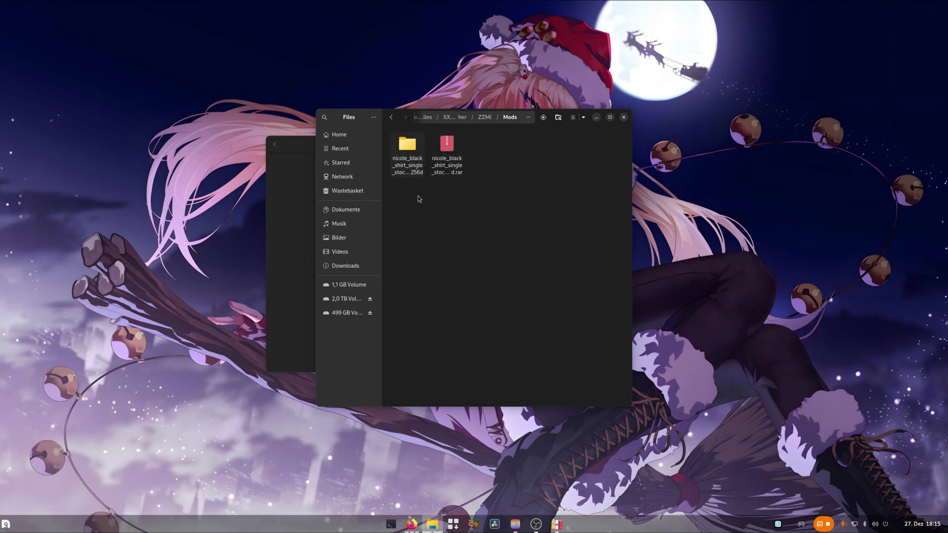
left_click(413, 173)
left_click(447, 156)
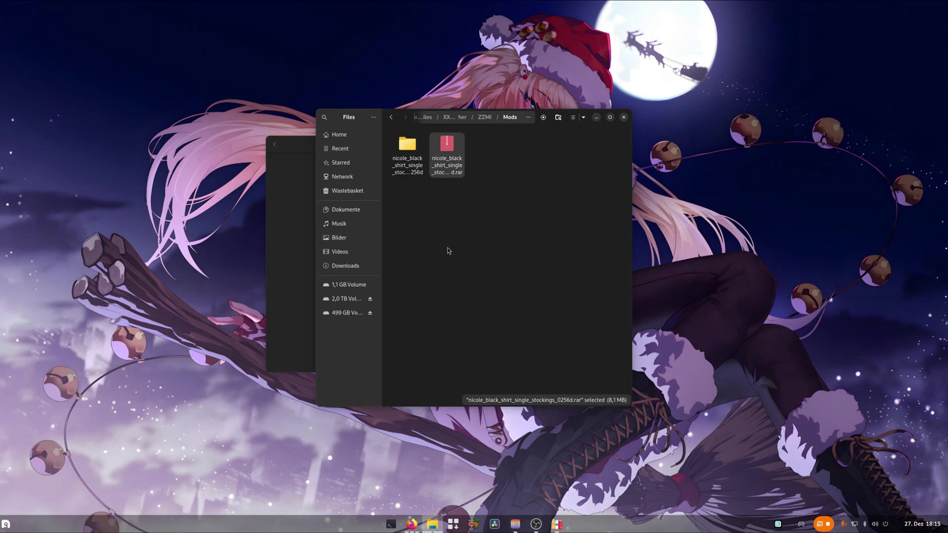
key("Delete")
double_click(407, 165)
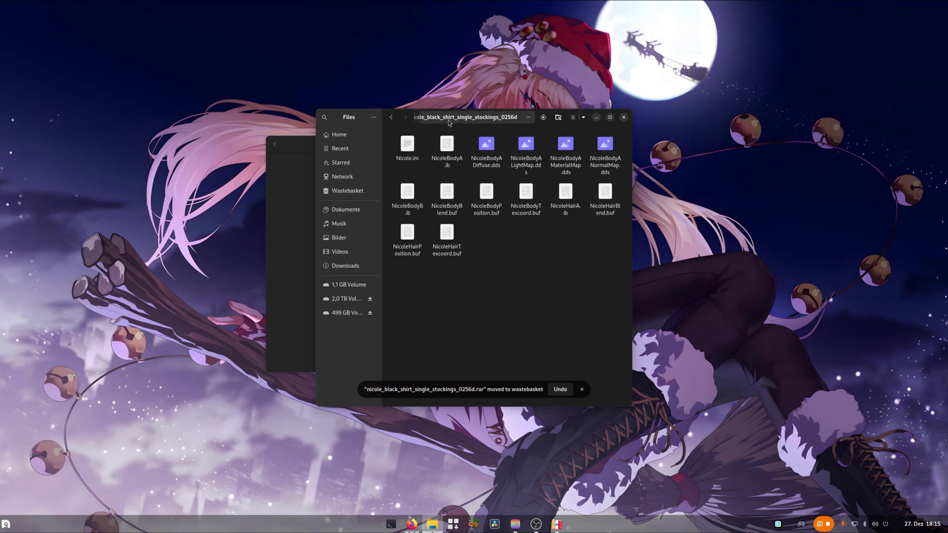
left_click(393, 117)
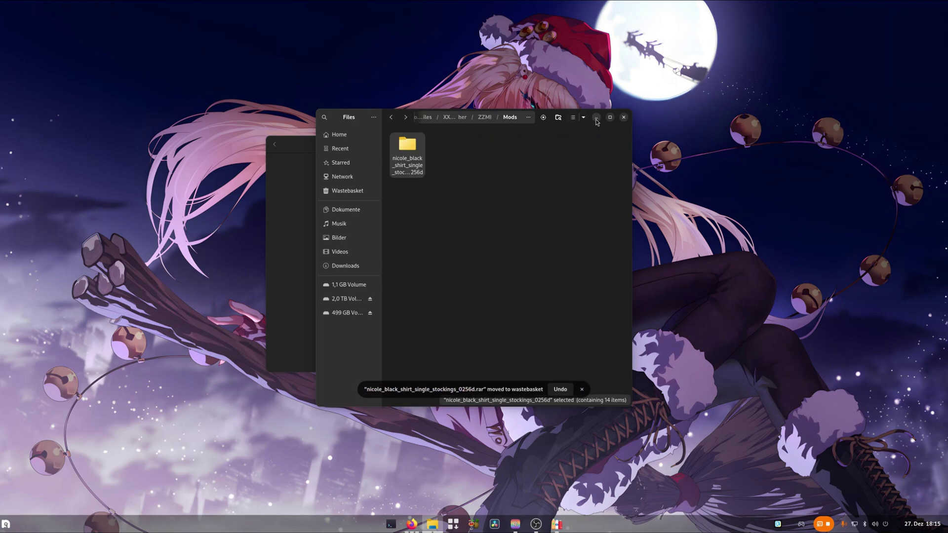
left_click(624, 117)
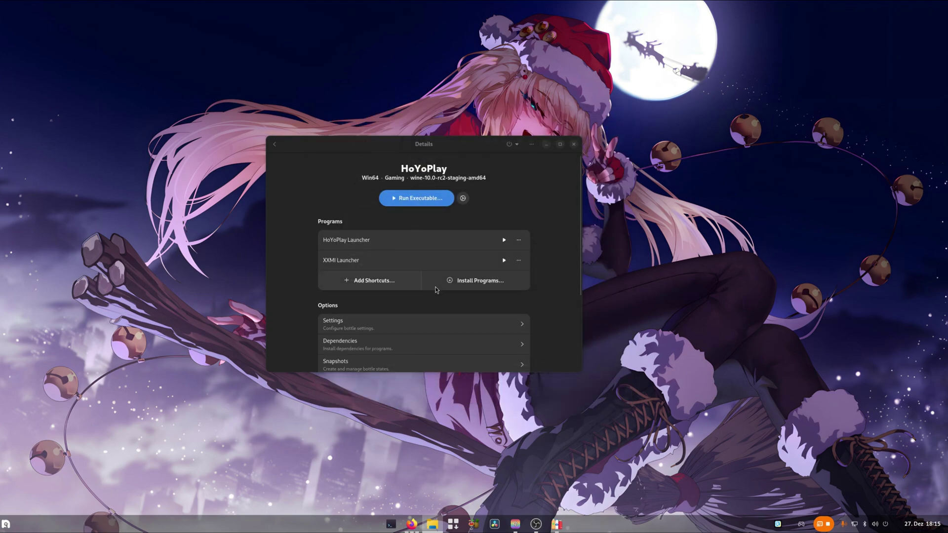
Relaunch XXMI Launcher, select the Zenless Zone Zero importer, and start the game with mods
left_click(504, 261)
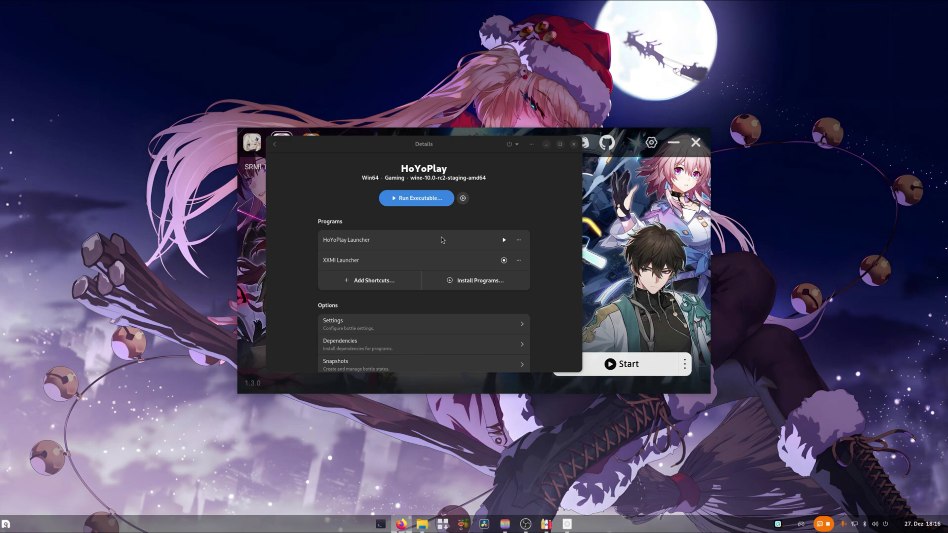
left_click(648, 250)
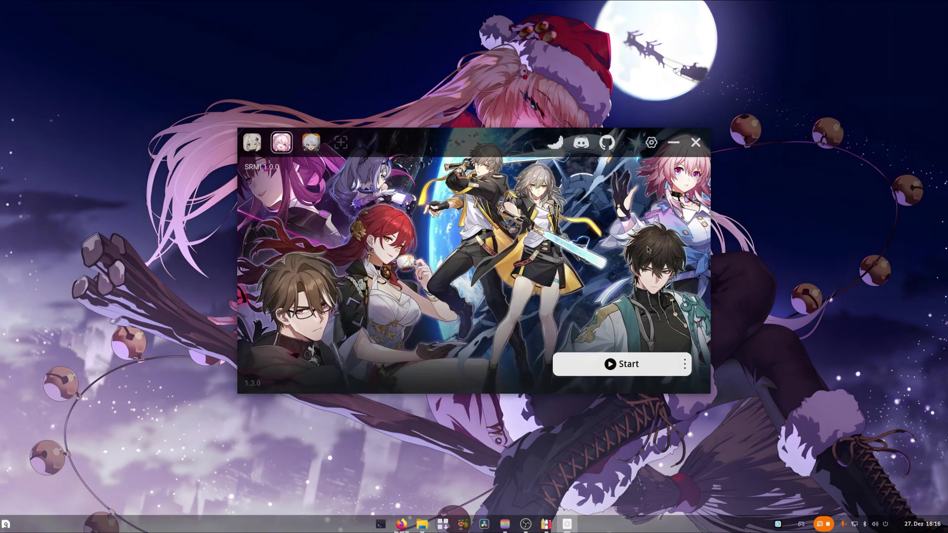
left_click(311, 142)
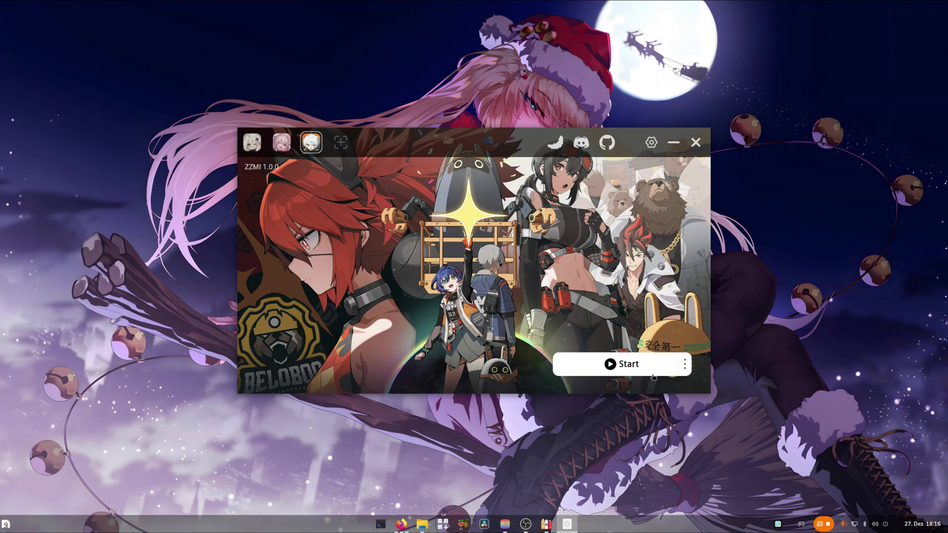
left_click(632, 362)
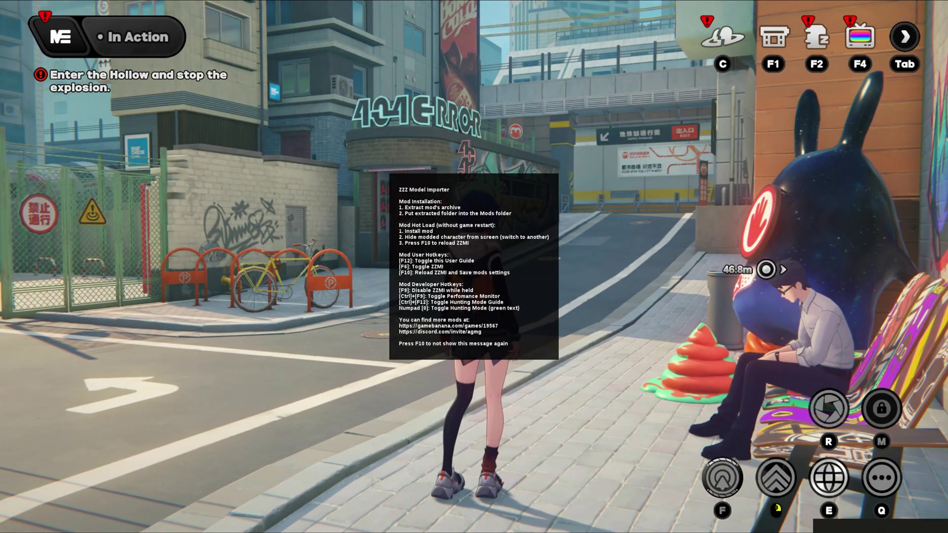
Reload ZZMI with F10 to hide its guide, then open the agent roster with C
key("F10")
key("c")
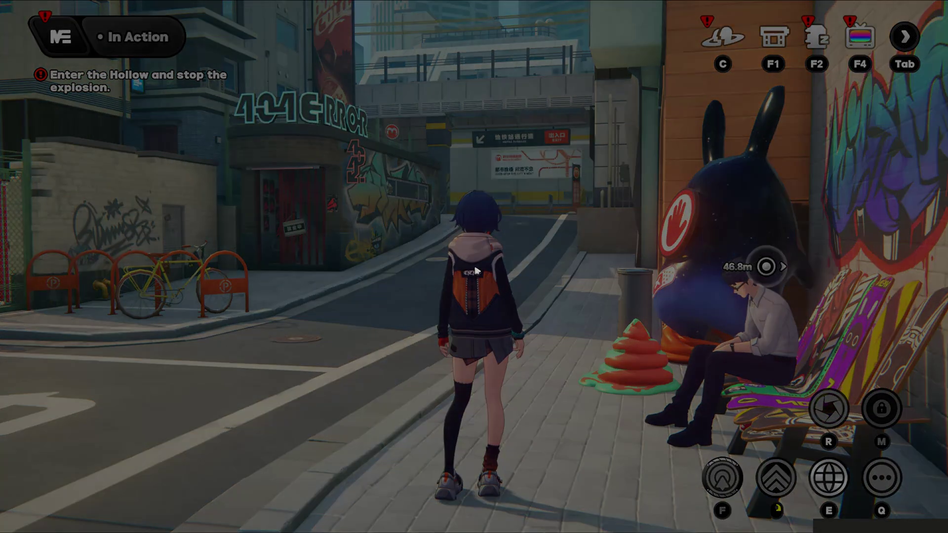
scroll(571, 210, "down", 1)
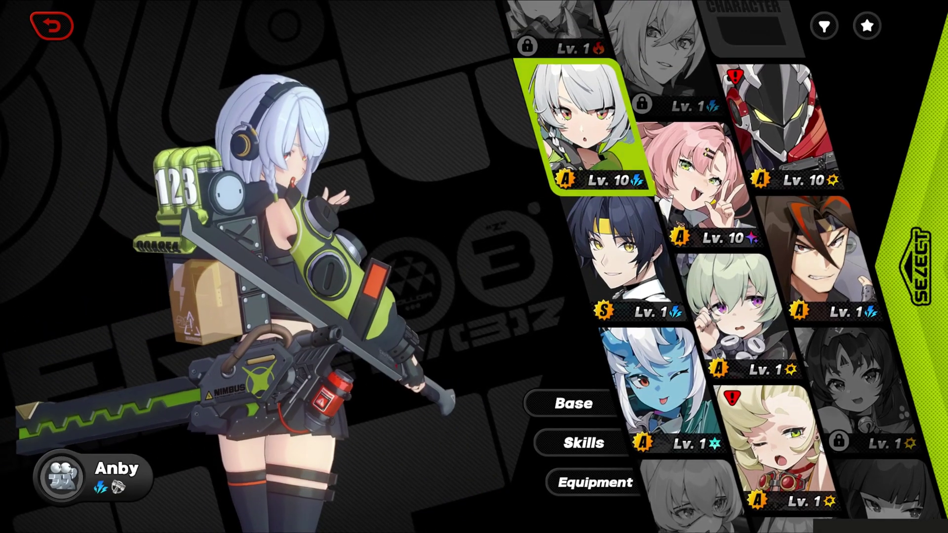